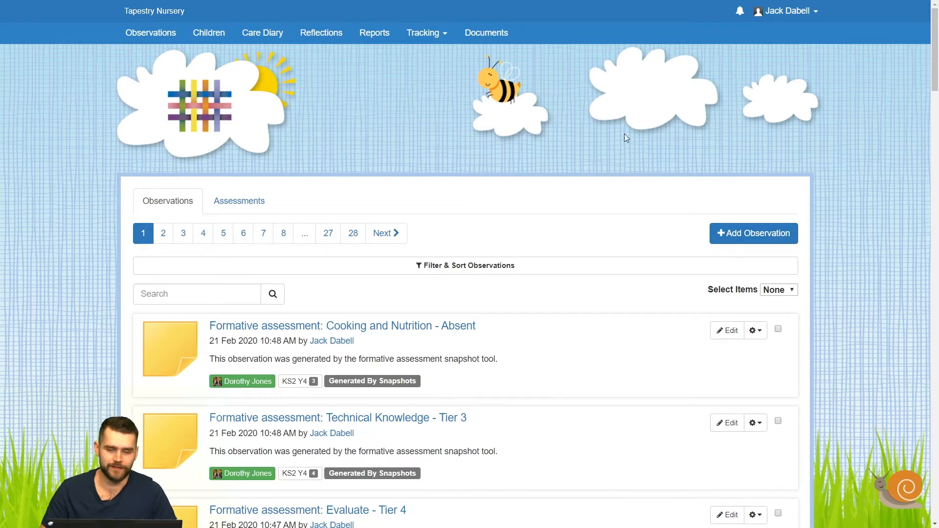
- Add a new report for the chosen child using the Key Stage 2 - Year 4 template
click(372, 35)
scroll(386, 193, down, 2)
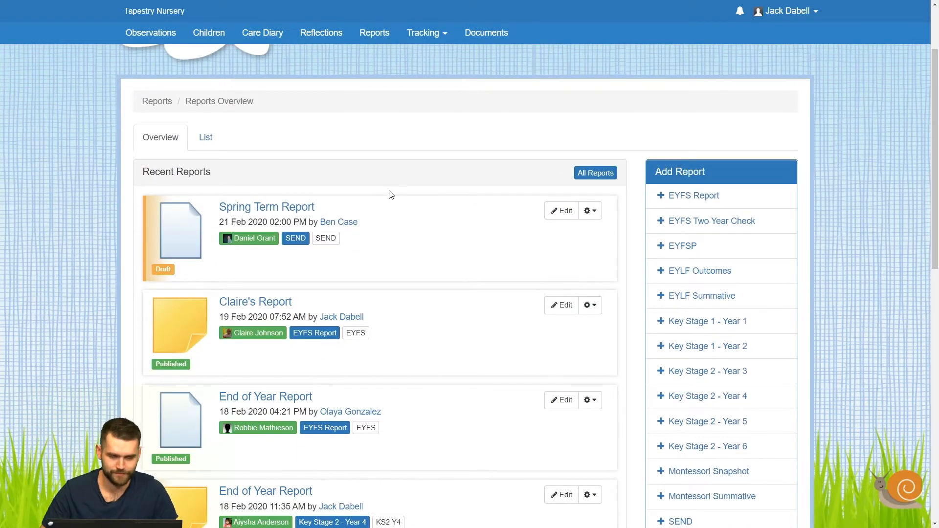
scroll(441, 209, down, 2)
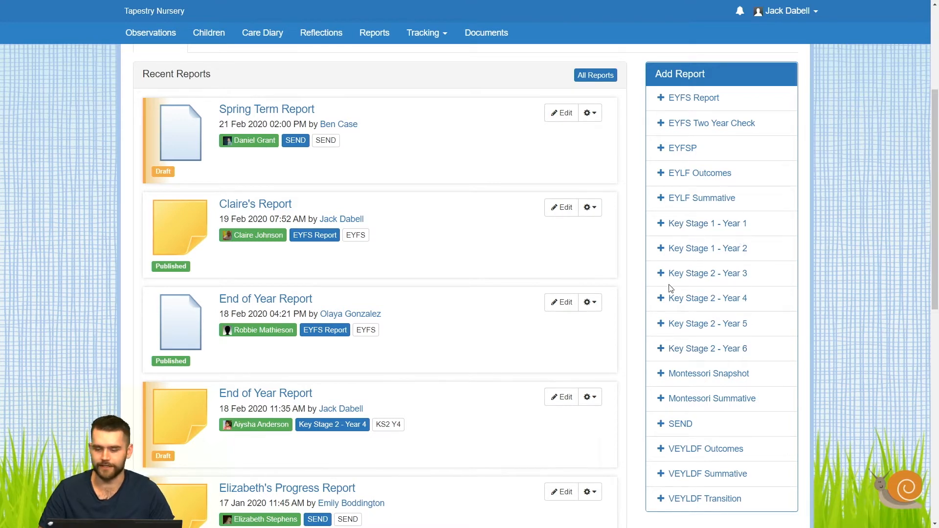
click(732, 299)
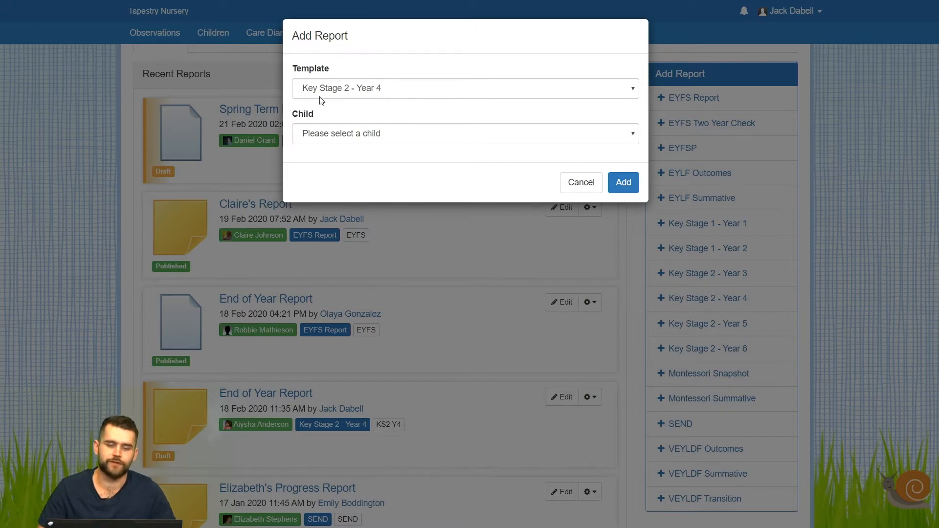
click(384, 133)
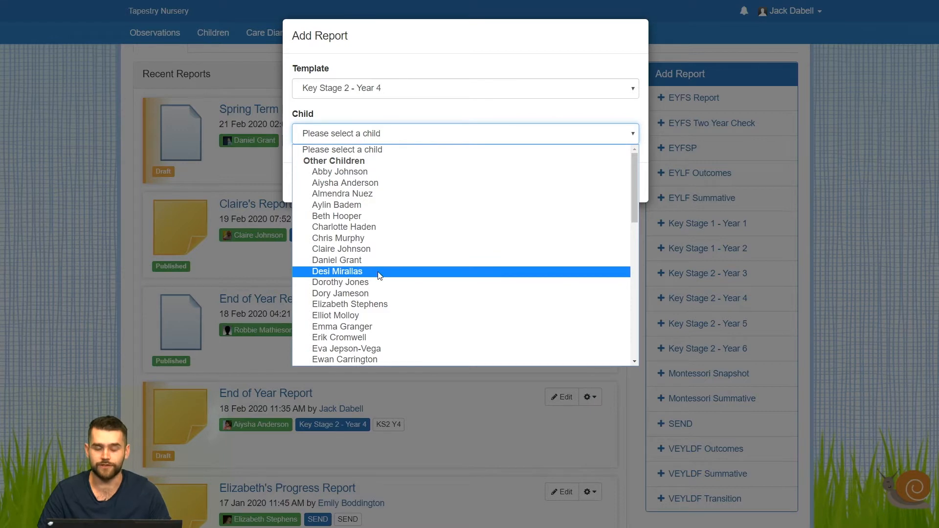
click(336, 283)
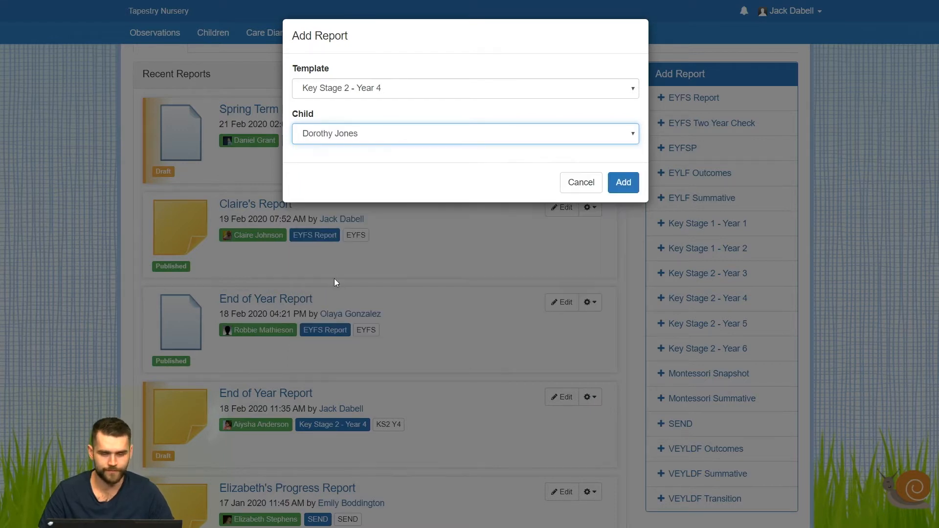
click(629, 188)
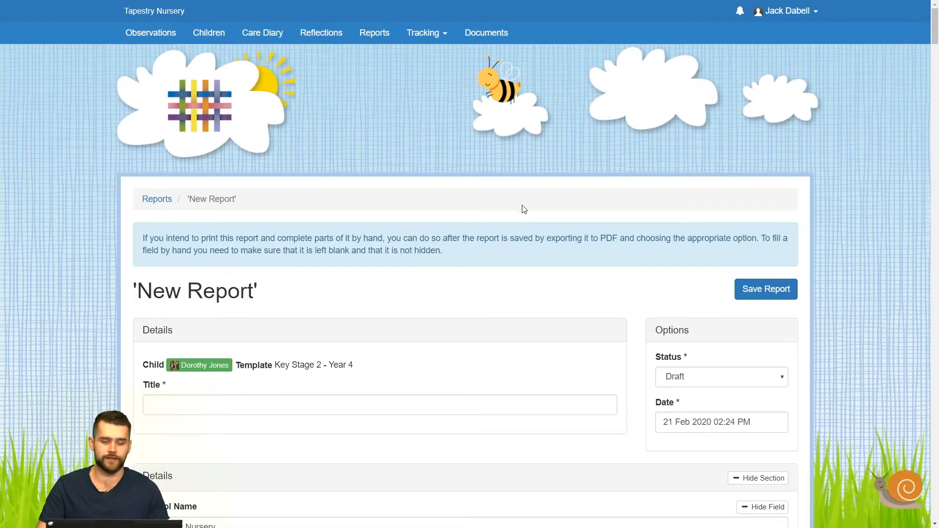
- Give the new report the title "Report"
scroll(516, 218, down, 1)
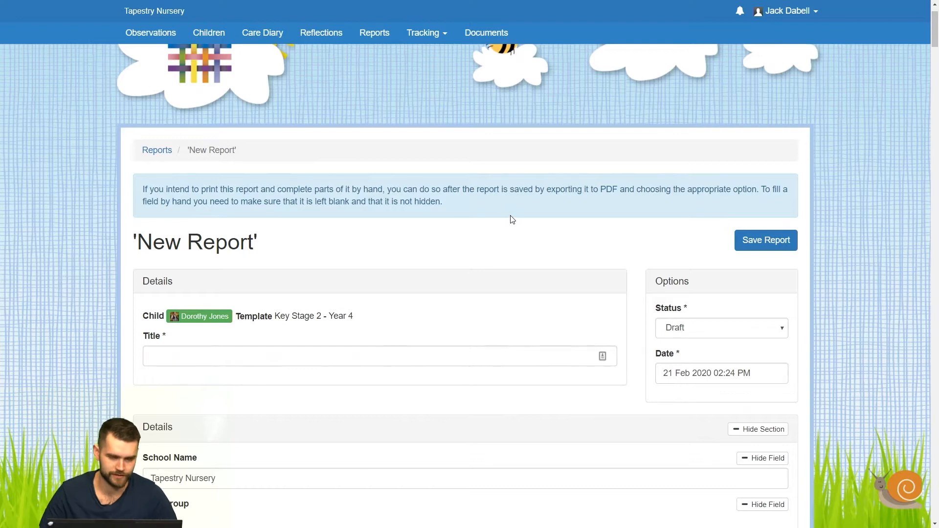
scroll(504, 214, down, 2)
scroll(500, 209, up, 3)
scroll(499, 208, down, 3)
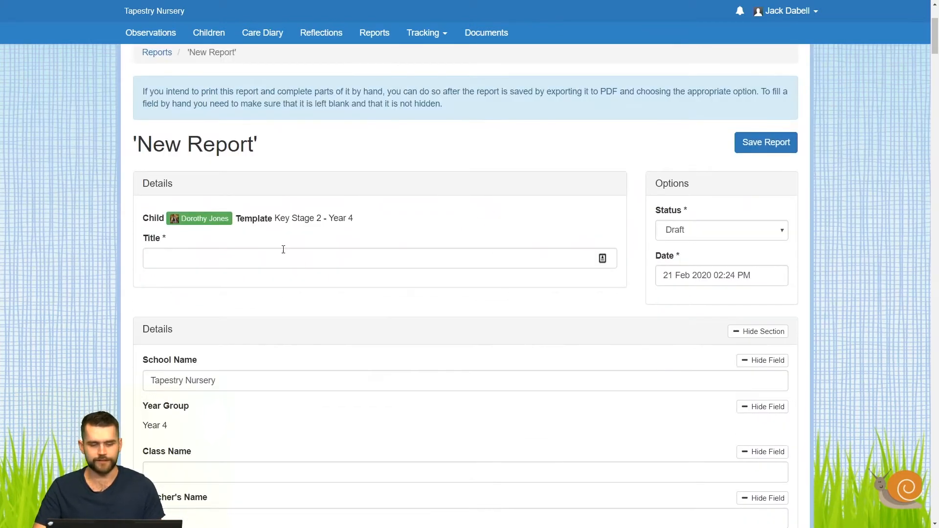
click(277, 254)
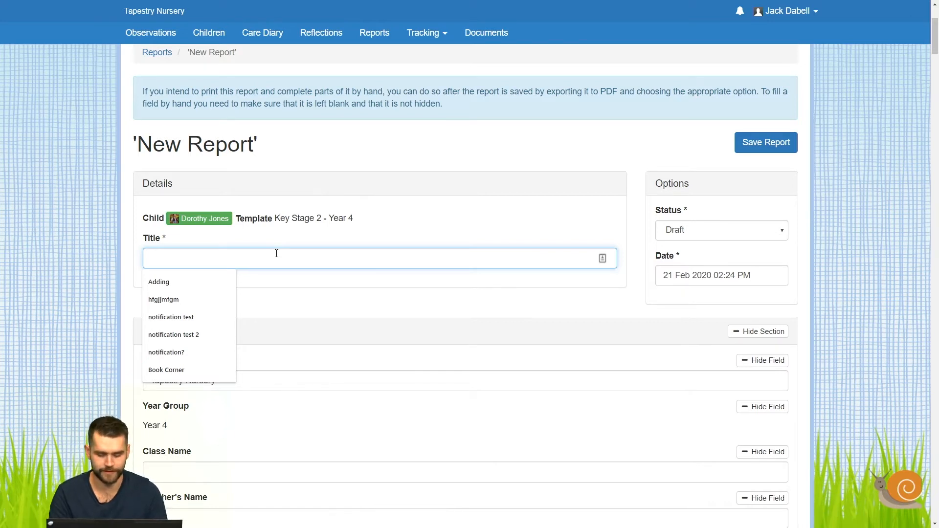
text(Report)
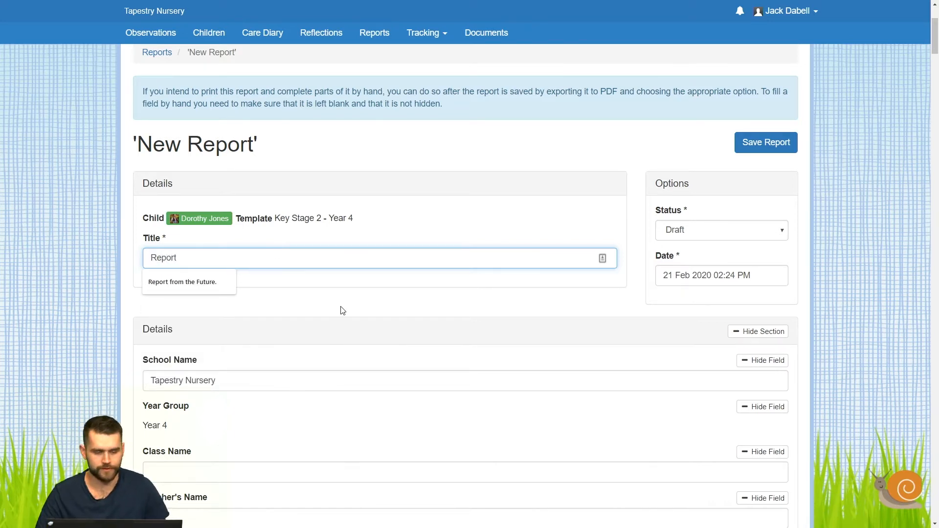
click(577, 275)
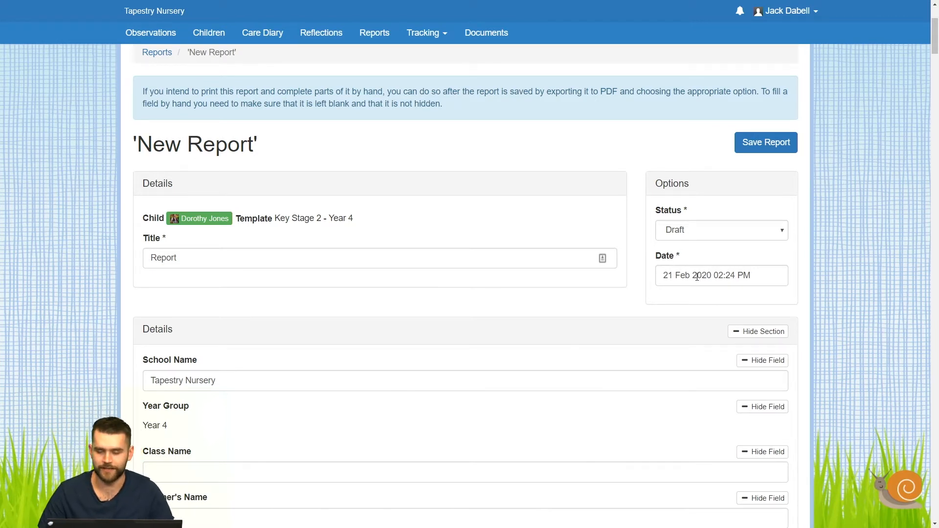
- Look through the fields of the report's Details and Teacher Comments sections, including class name, teacher's name and additional information
scroll(469, 281, down, 4)
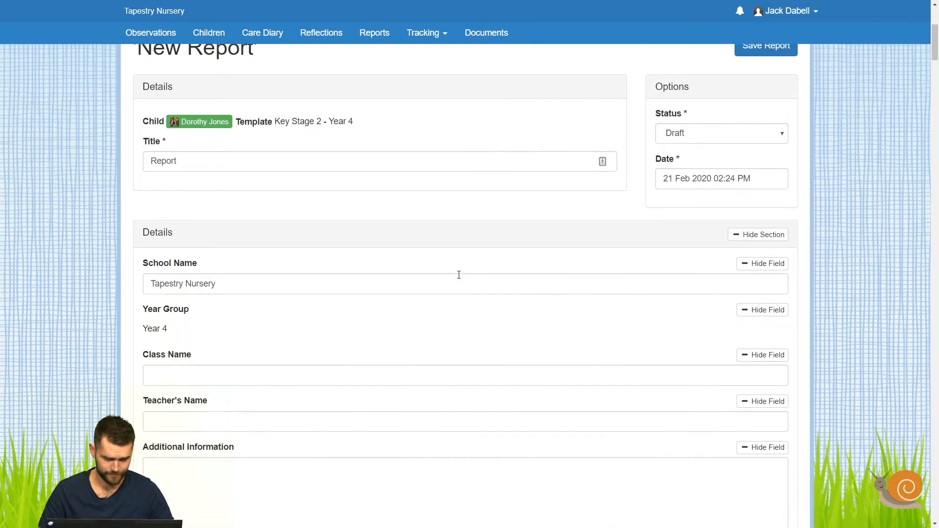
scroll(459, 275, up, 1)
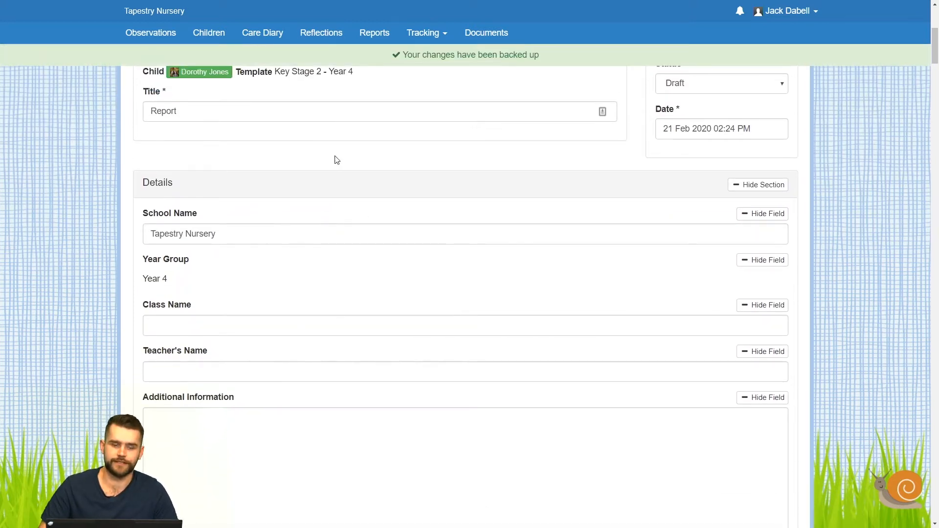
scroll(195, 205, down, 2)
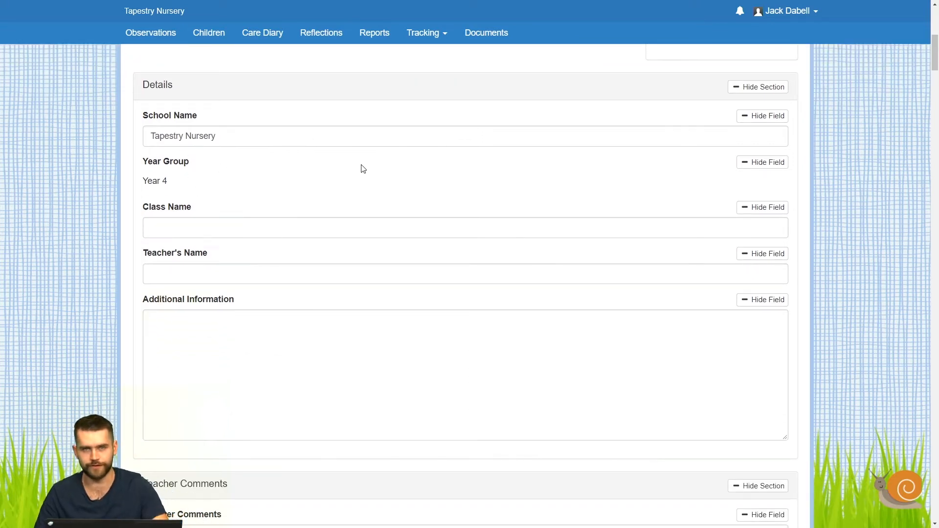
scroll(333, 172, down, 1)
click(203, 171)
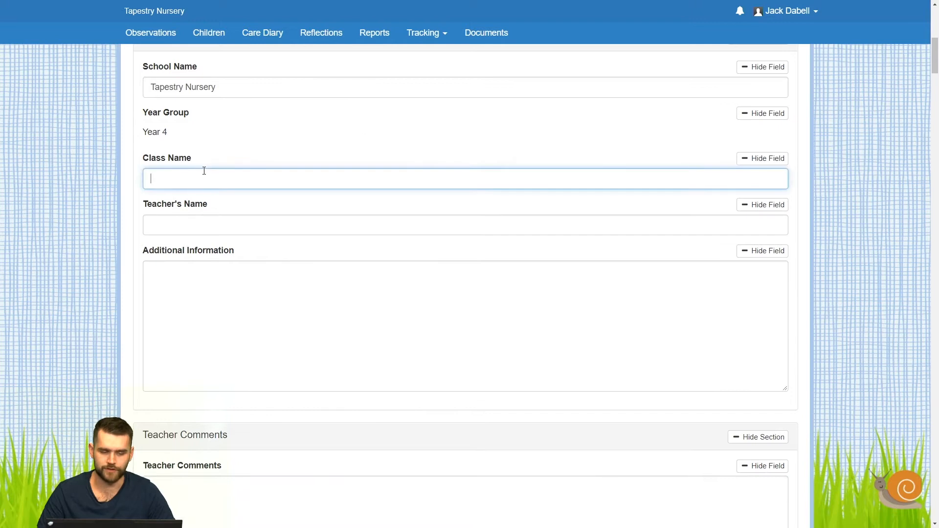
click(266, 221)
scroll(497, 225, down, 1)
scroll(497, 225, down, 1)
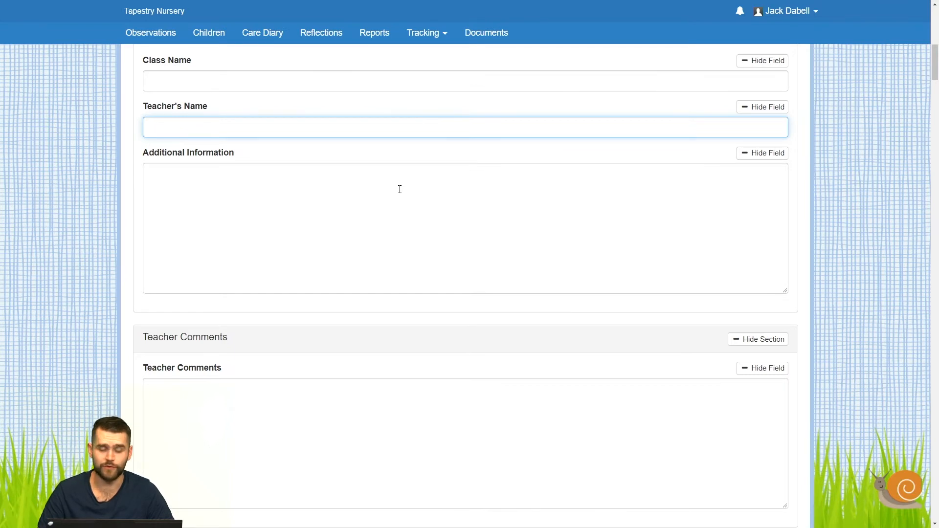
scroll(400, 189, down, 3)
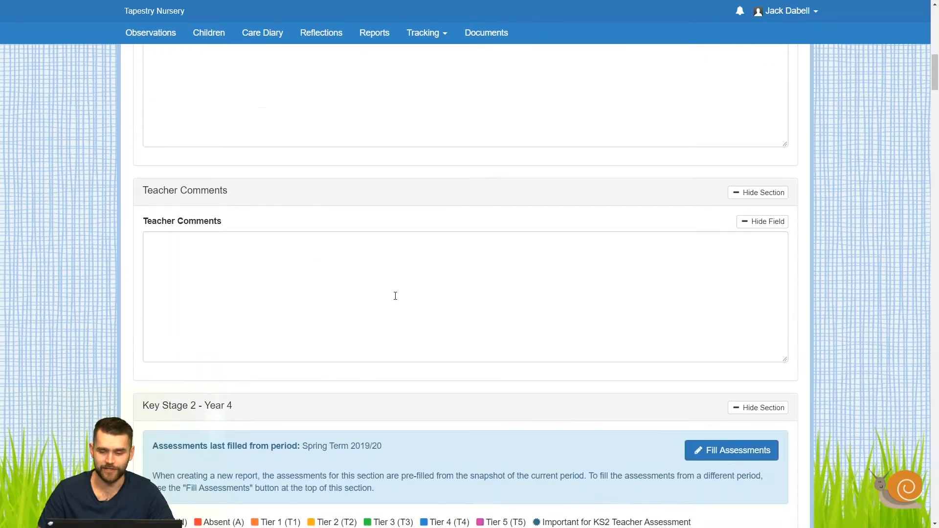
scroll(384, 276, up, 6)
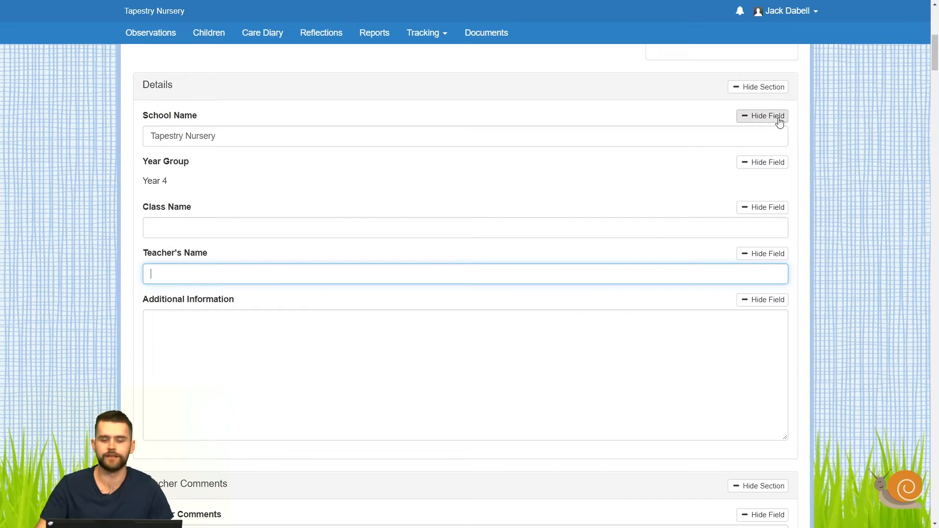
- Hide and restore the whole Details section, and do the same with its School Name field
click(755, 89)
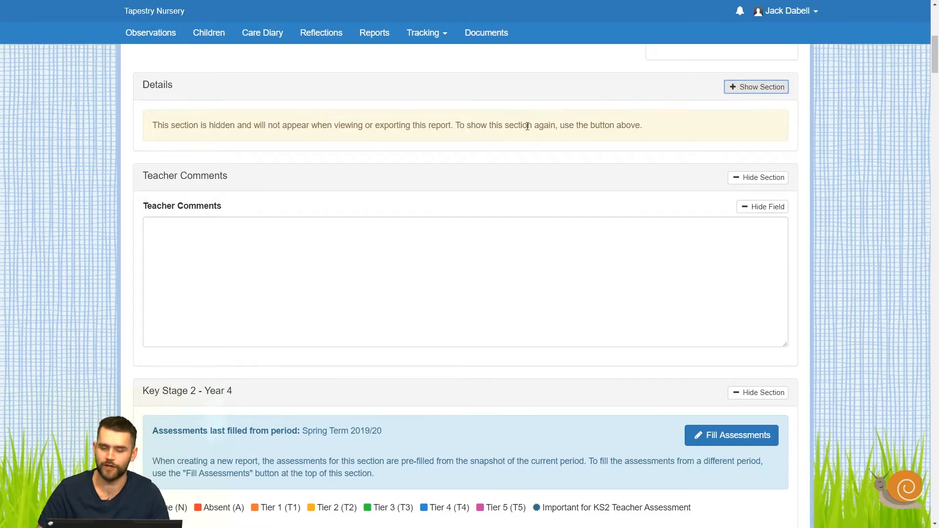
click(741, 92)
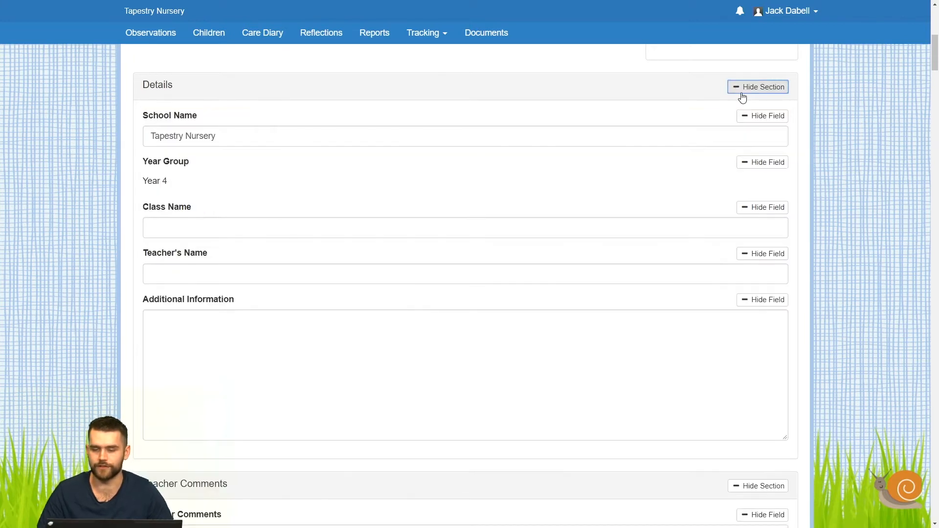
click(752, 117)
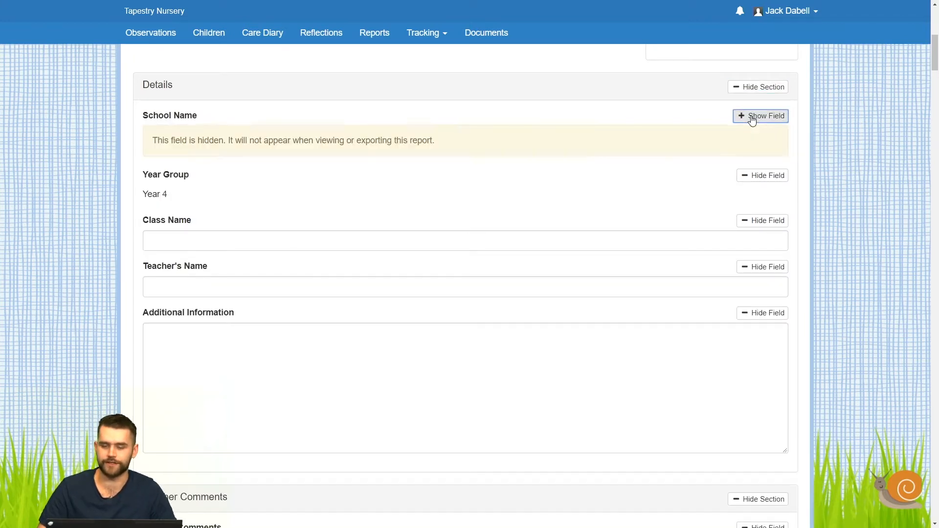
click(752, 118)
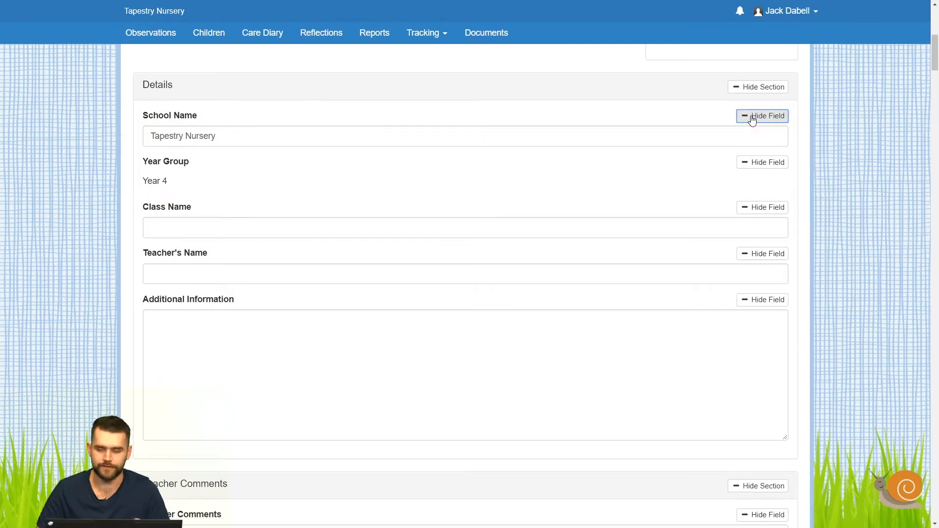
- Review the form down to the Key Stage 2 - Year 4 section and examine which period its assessments were last filled from
scroll(615, 183, down, 1)
scroll(615, 183, down, 1)
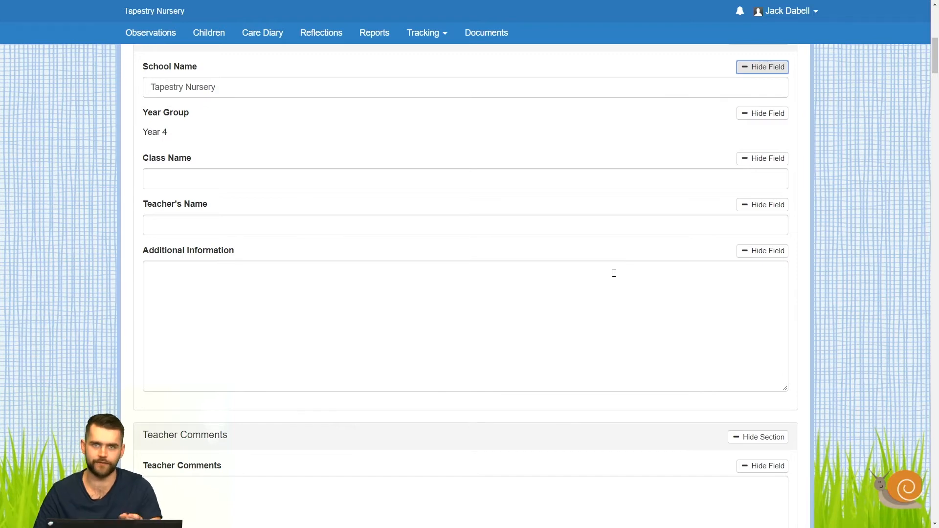
scroll(574, 230, down, 5)
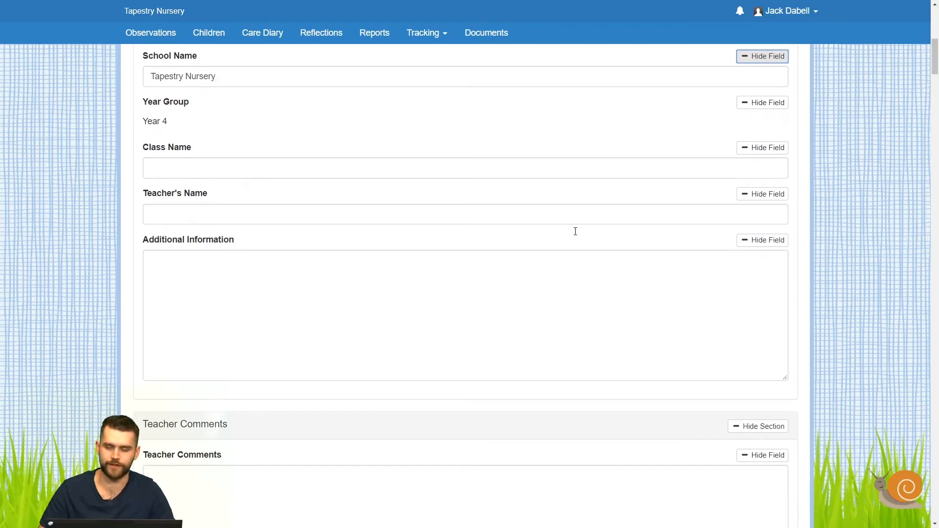
scroll(577, 235, up, 8)
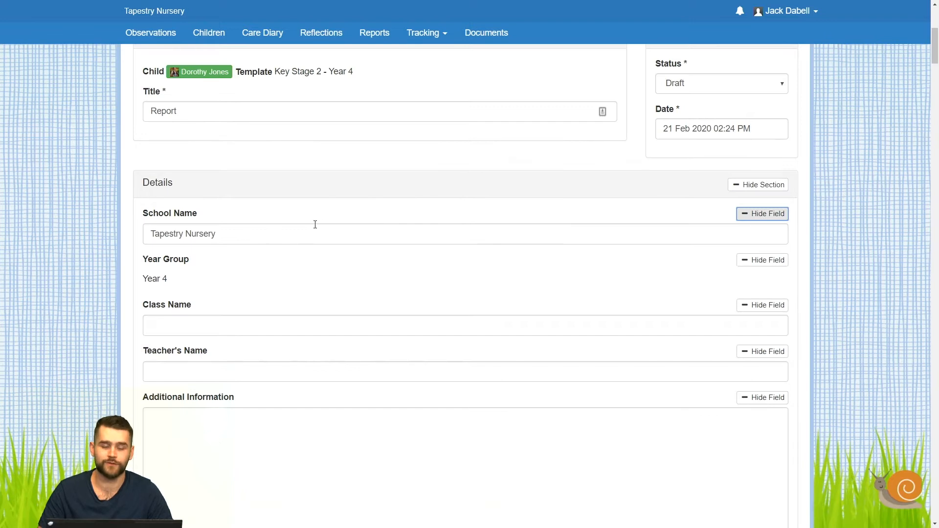
scroll(381, 230, down, 9)
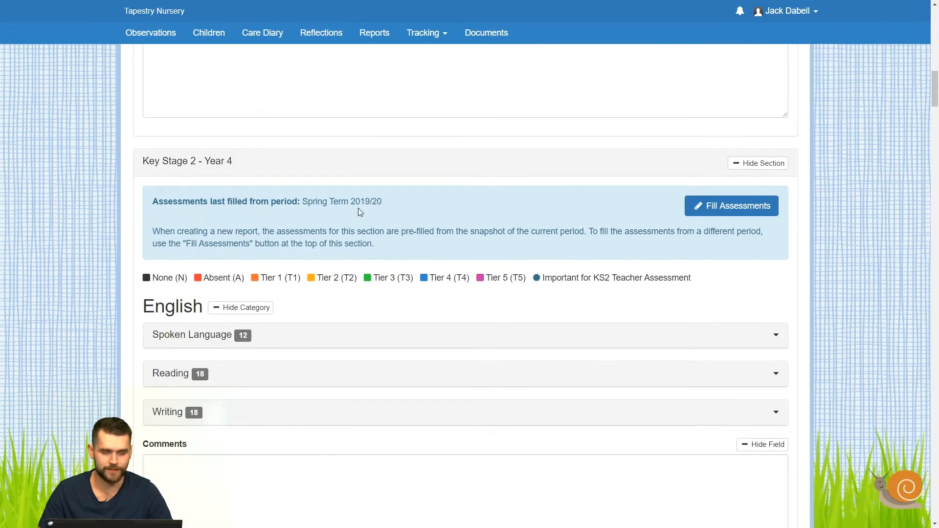
scroll(936, 93, down, 2)
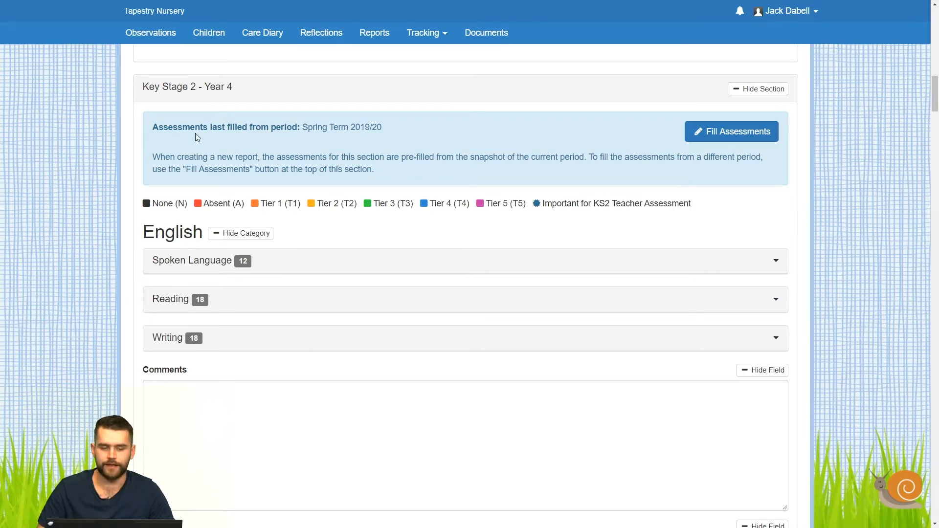
scroll(448, 132, down, 1)
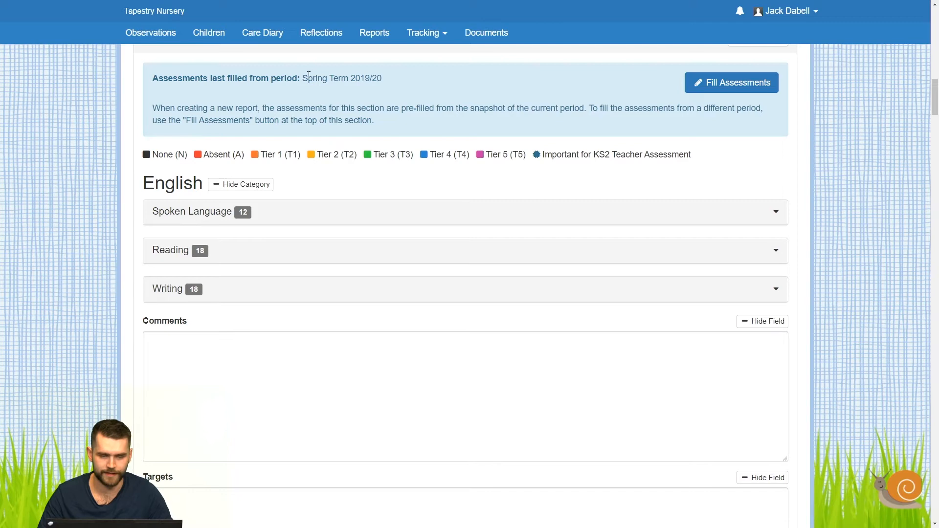
drag(303, 79, 384, 80)
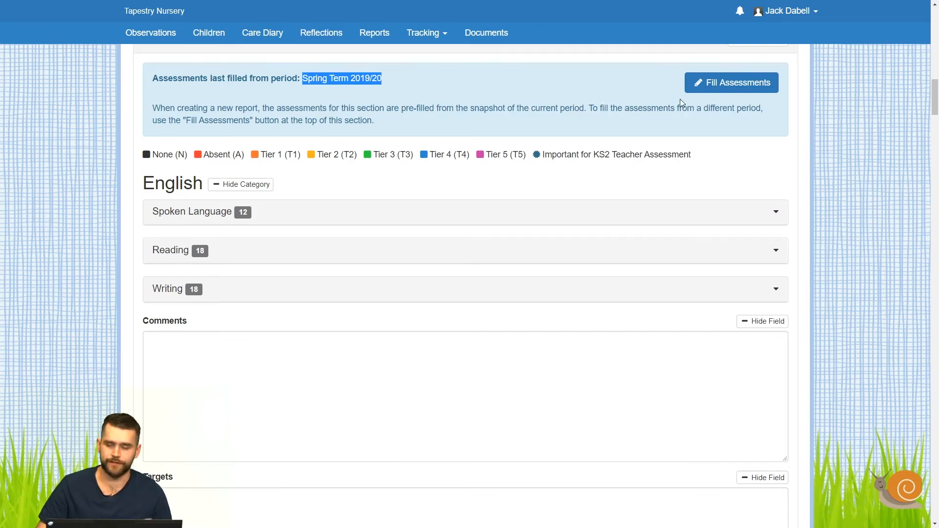
- Check the year and period choices for filling the assessments from a snapshot, and cancel without applying any
click(710, 92)
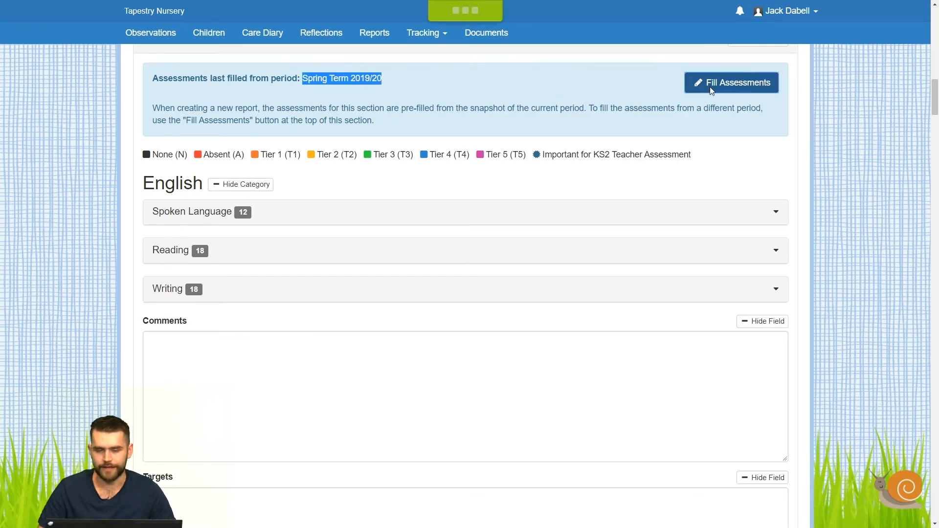
click(411, 90)
click(411, 90)
click(393, 139)
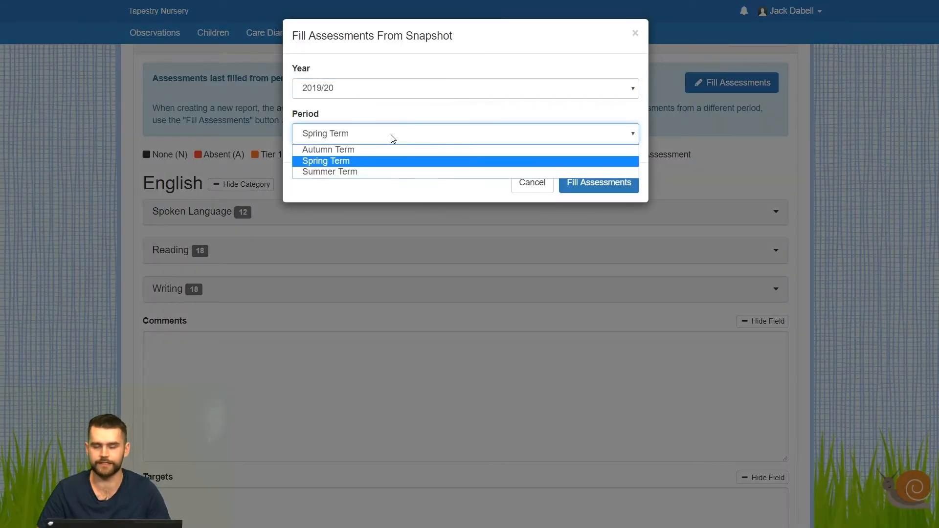
click(466, 191)
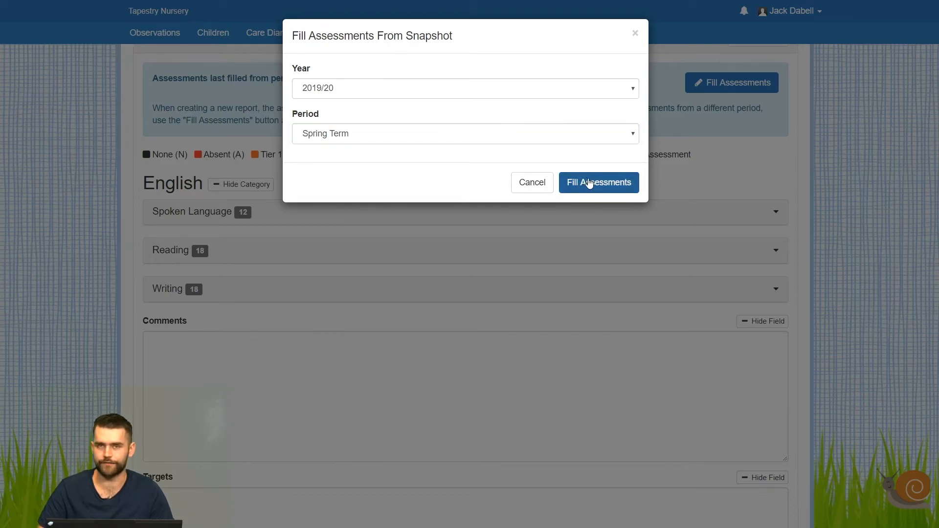
click(542, 184)
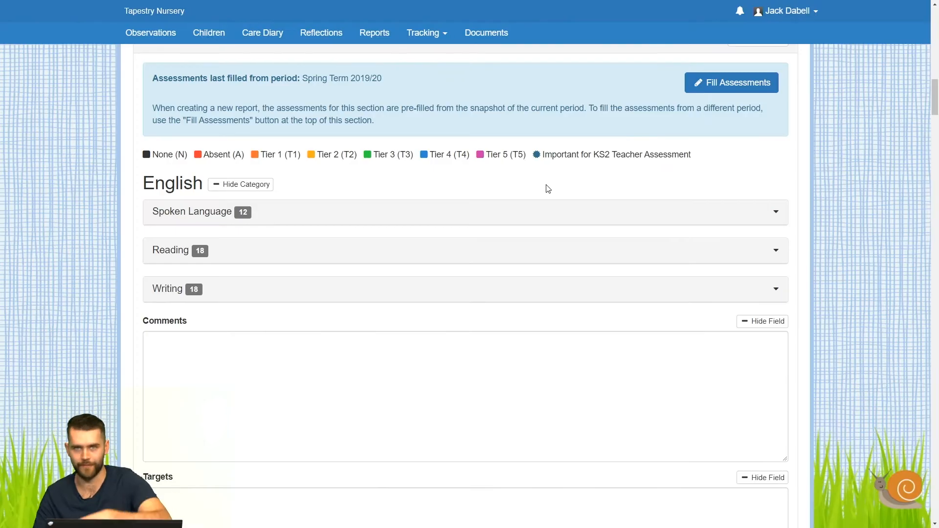
scroll(415, 188, down, 1)
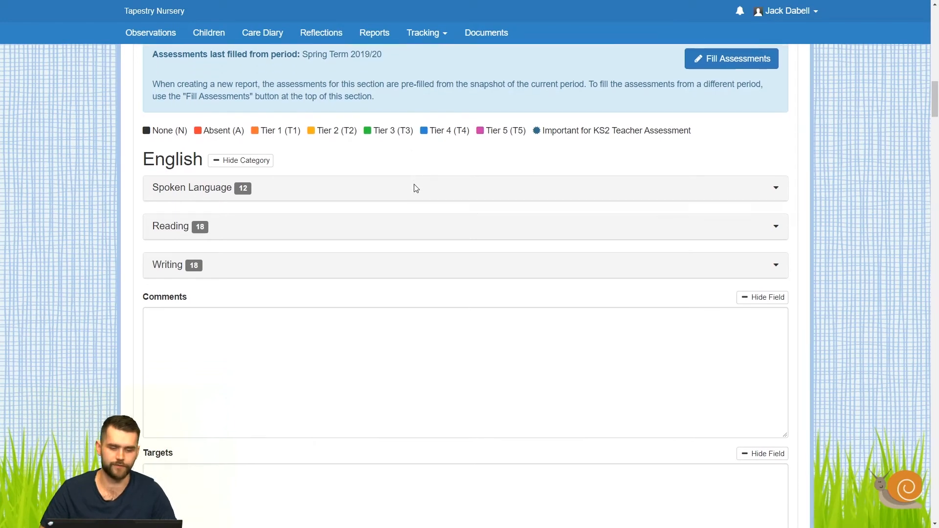
scroll(416, 188, up, 1)
scroll(415, 189, up, 1)
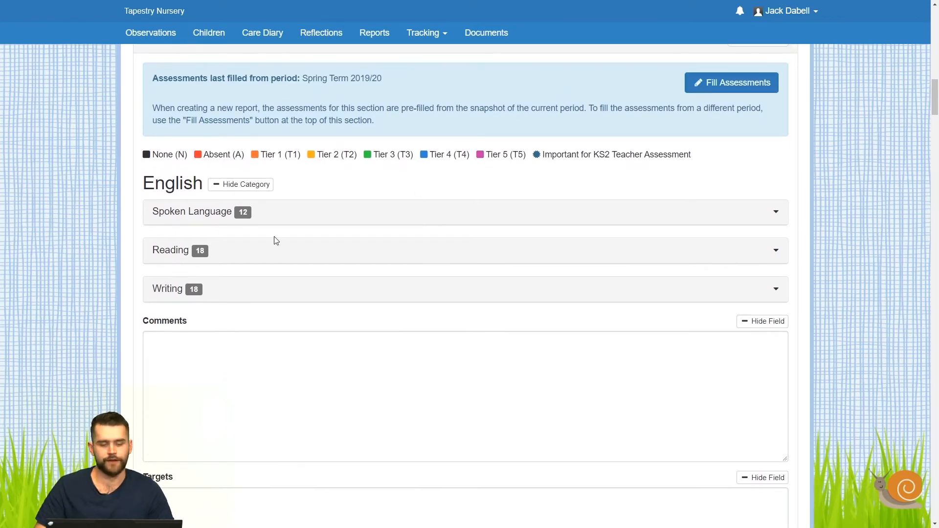
- Expand the Spoken Language area under English and examine its statements and their pre-filled tiers
click(360, 213)
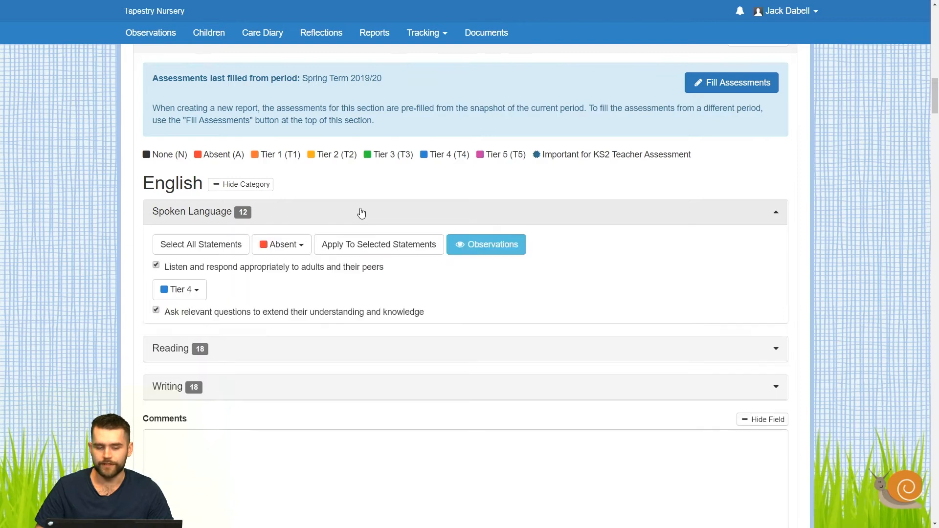
scroll(360, 214, down, 1)
scroll(362, 215, down, 1)
scroll(376, 210, up, 1)
scroll(416, 207, down, 1)
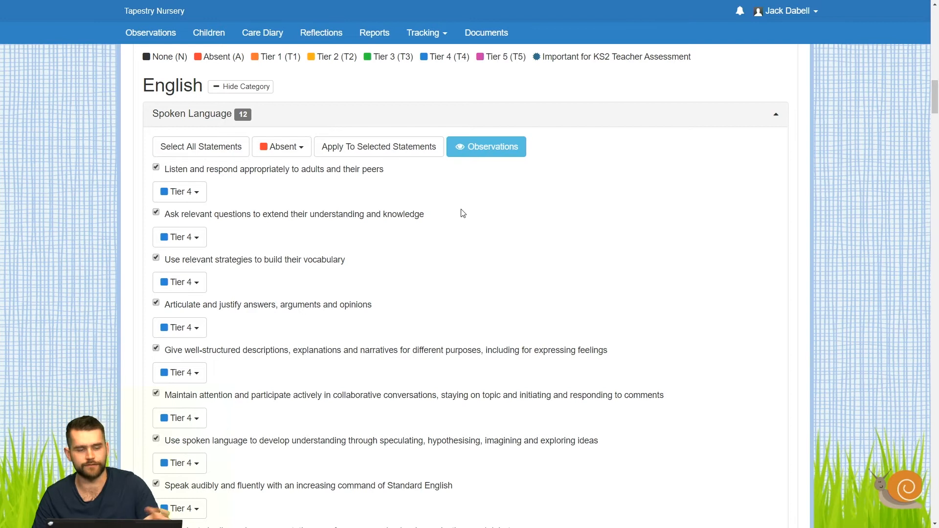
scroll(463, 213, up, 8)
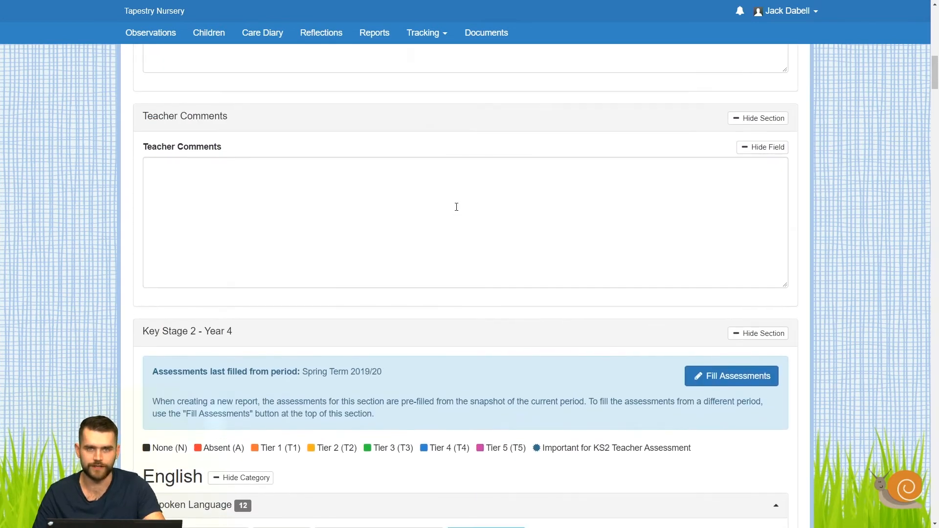
scroll(458, 211, down, 9)
scroll(279, 191, up, 2)
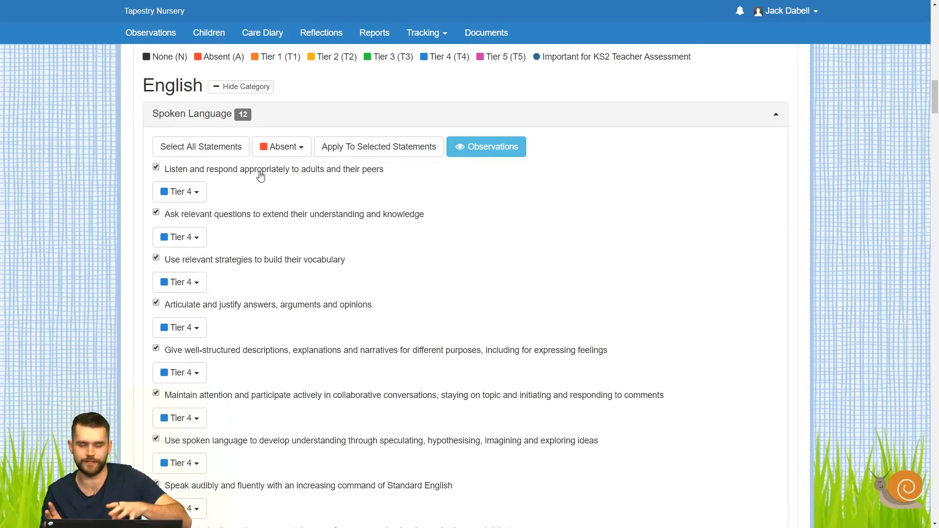
- Check the tier choices for individual Spoken Language statements and for all selected statements, without changing any tier
click(194, 196)
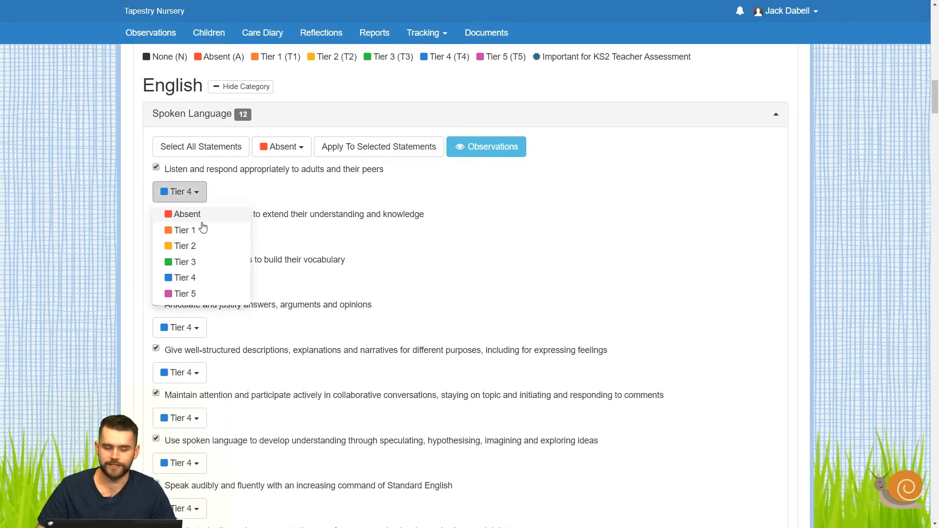
click(195, 199)
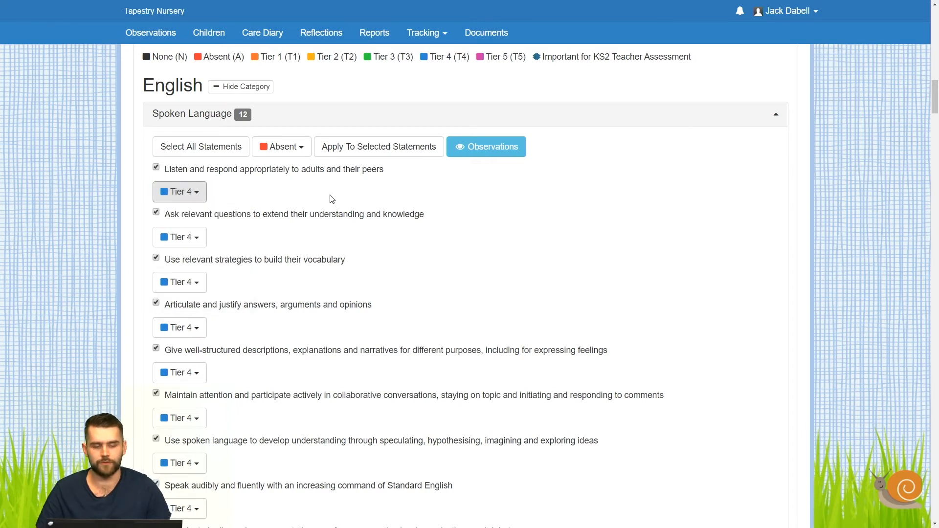
click(217, 153)
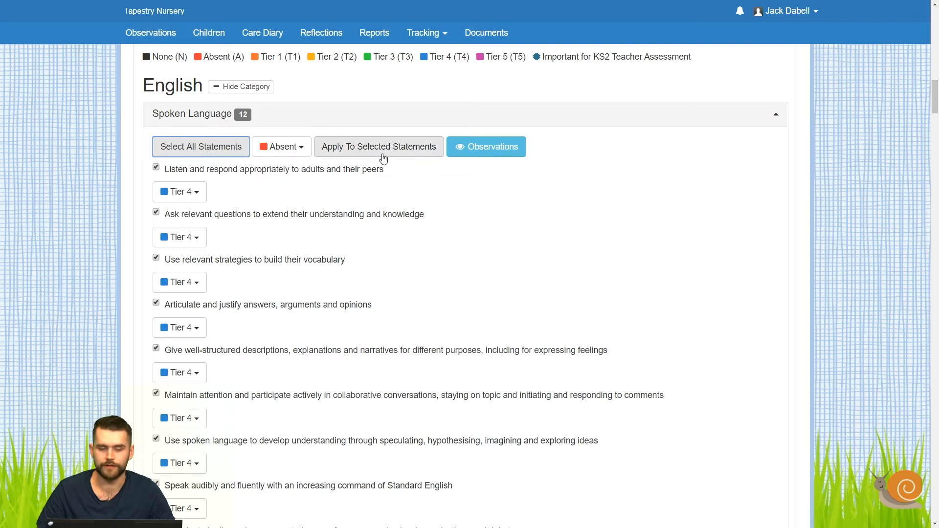
click(281, 147)
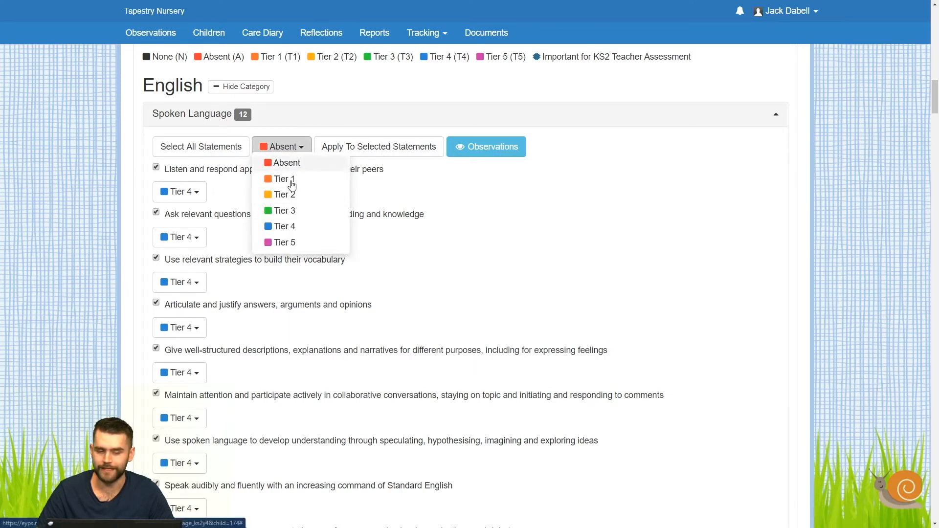
click(455, 195)
click(182, 237)
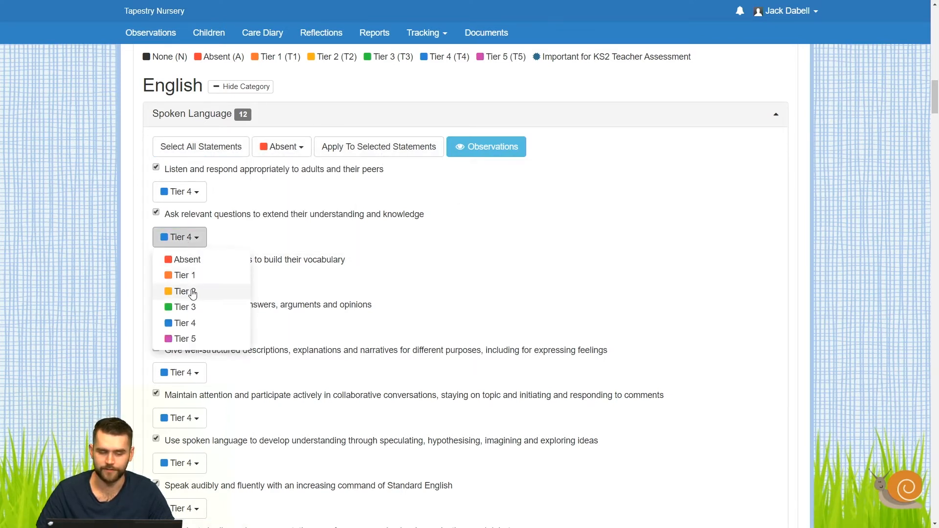
click(390, 250)
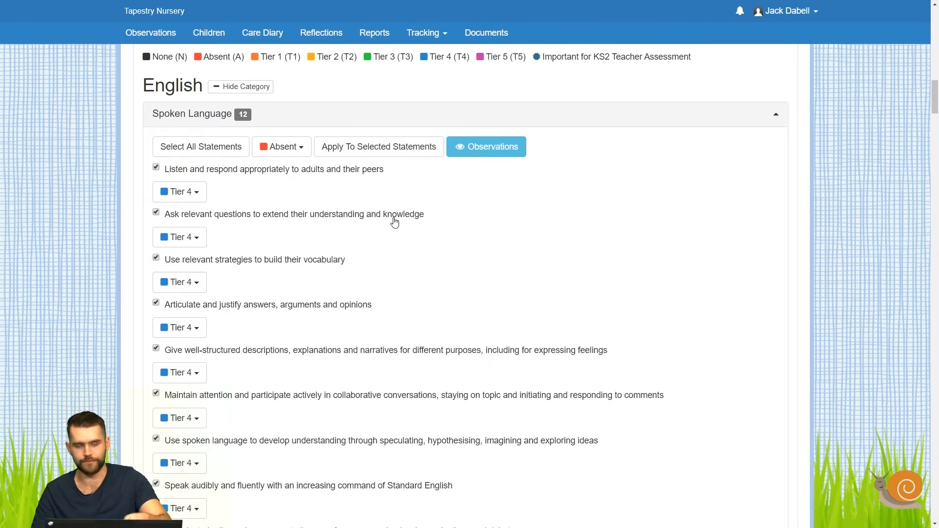
- View the observations for Spoken Language, read through the formative assessment's statements, and close the list
scroll(394, 218, down, 2)
scroll(394, 225, up, 4)
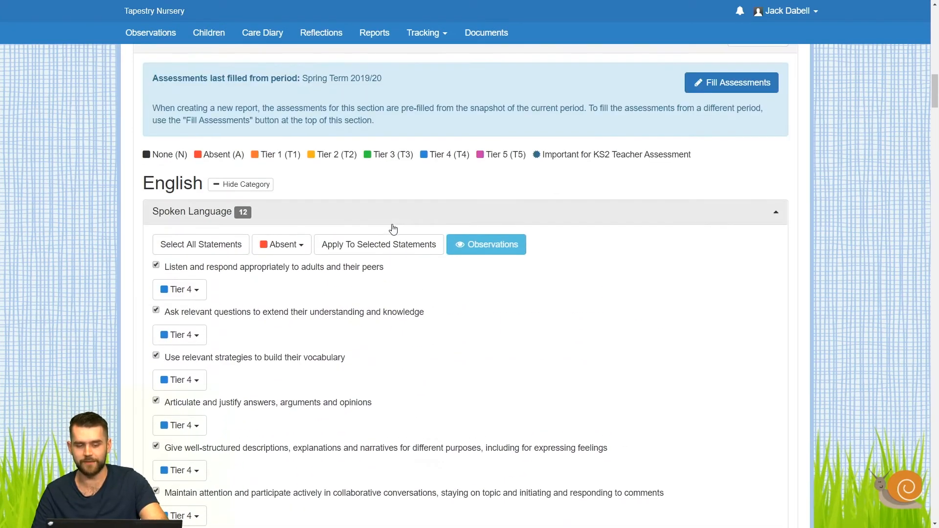
scroll(394, 228, down, 2)
click(490, 143)
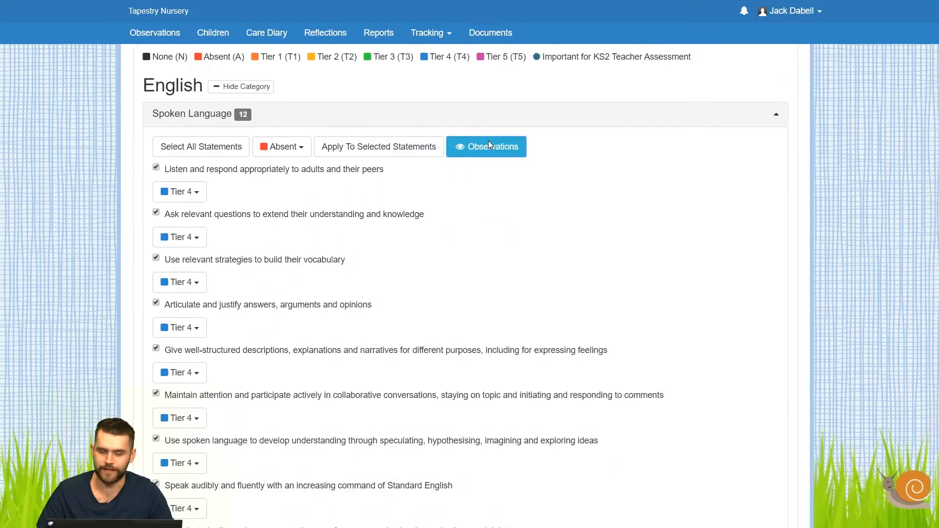
scroll(440, 214, down, 2)
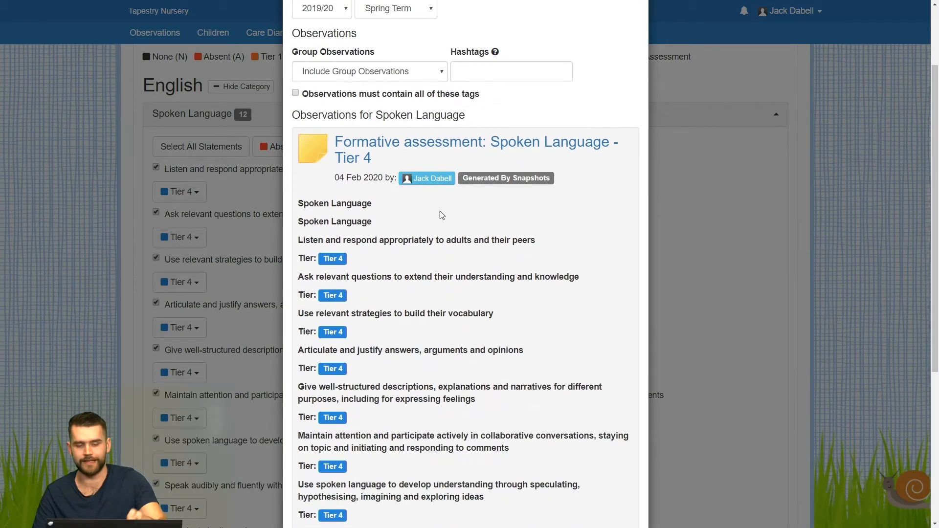
scroll(441, 214, down, 5)
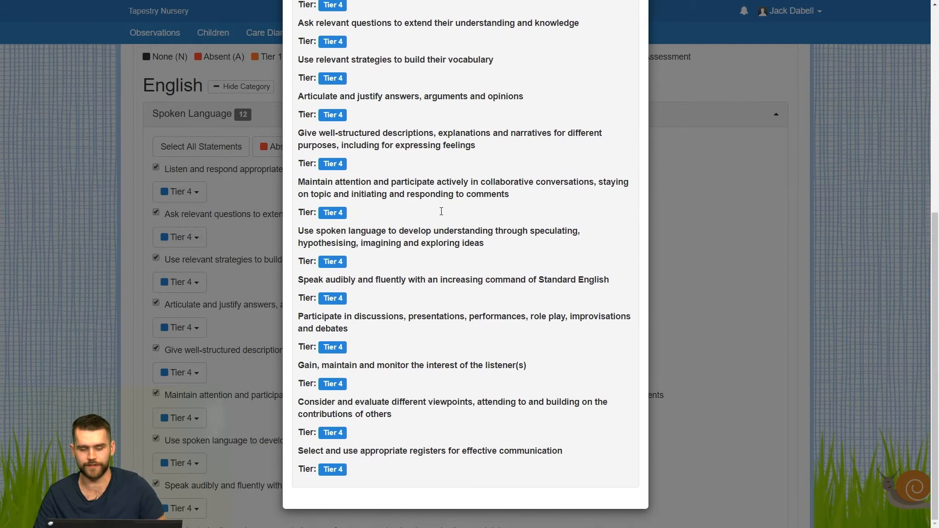
scroll(442, 211, up, 7)
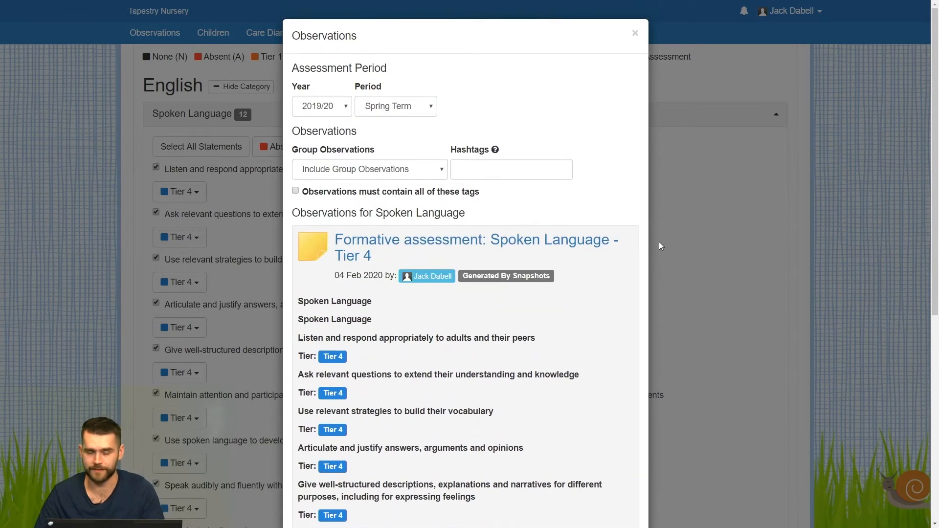
click(716, 231)
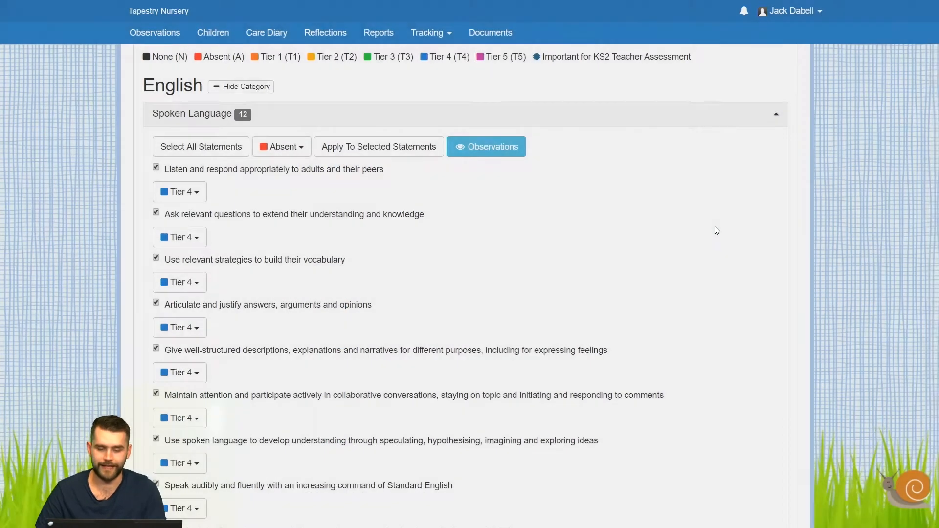
- Collapse and reopen Spoken Language, look through its full list of statements, and collapse it again
scroll(238, 271, up, 3)
click(238, 270)
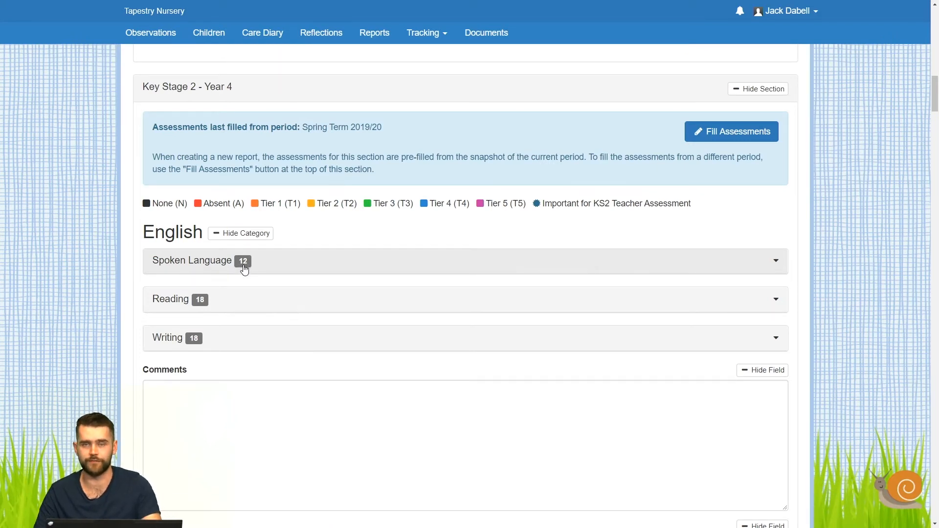
click(260, 266)
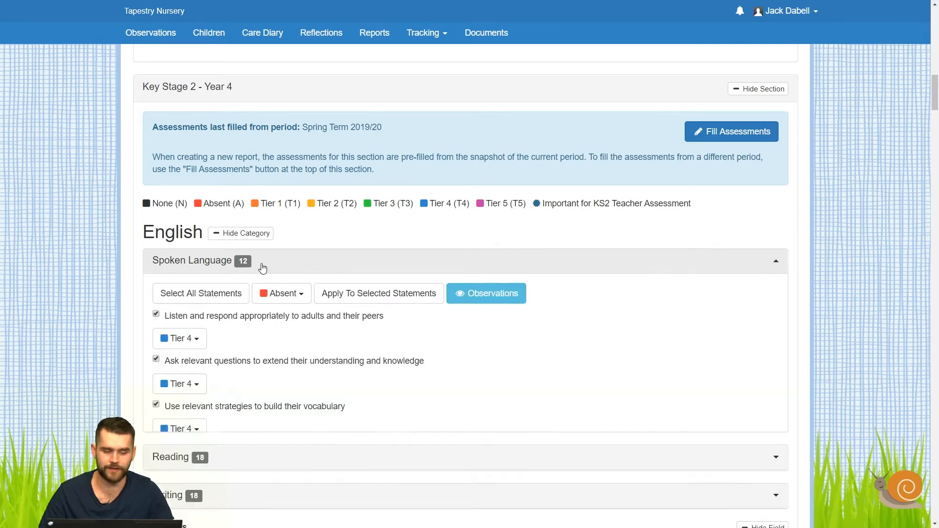
scroll(267, 267, down, 10)
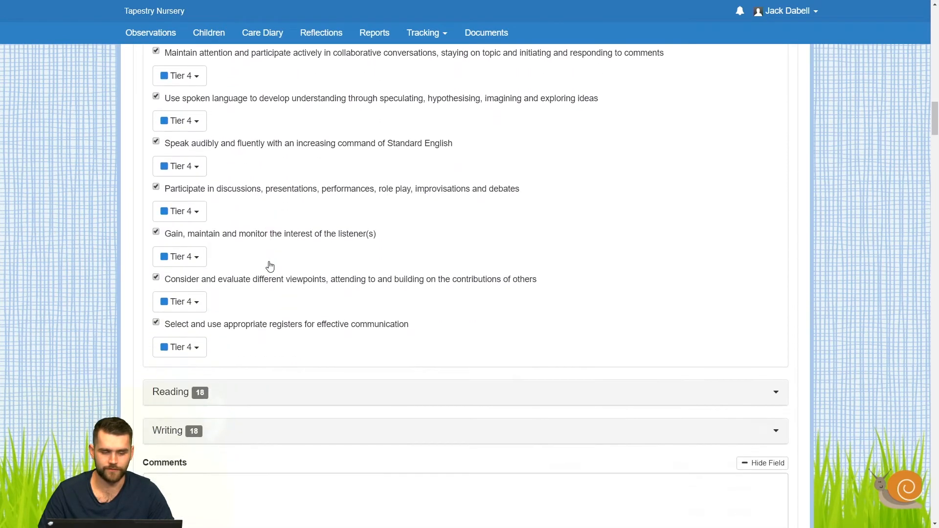
scroll(270, 266, up, 6)
scroll(270, 261, up, 3)
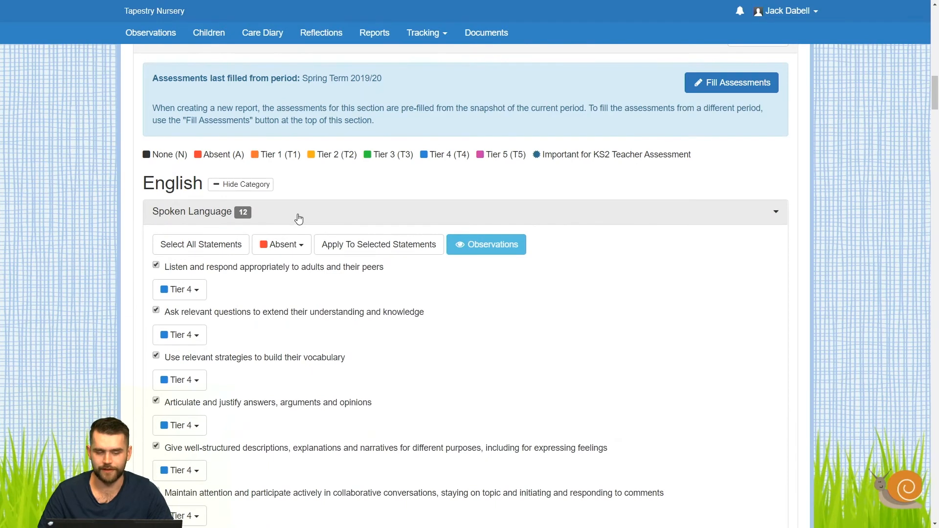
click(294, 220)
- Expand Reading and its Word Reading area to examine the assessed statements, and collapse both again
scroll(289, 235, down, 1)
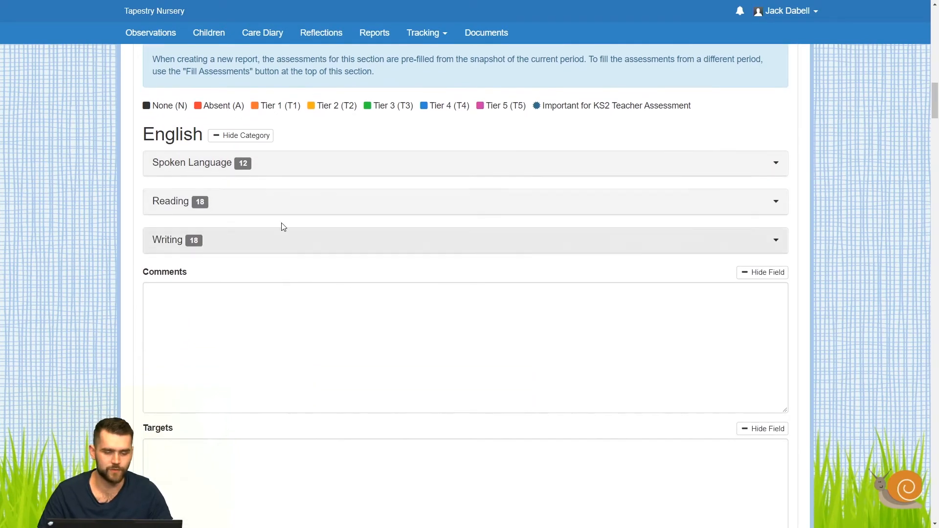
click(277, 206)
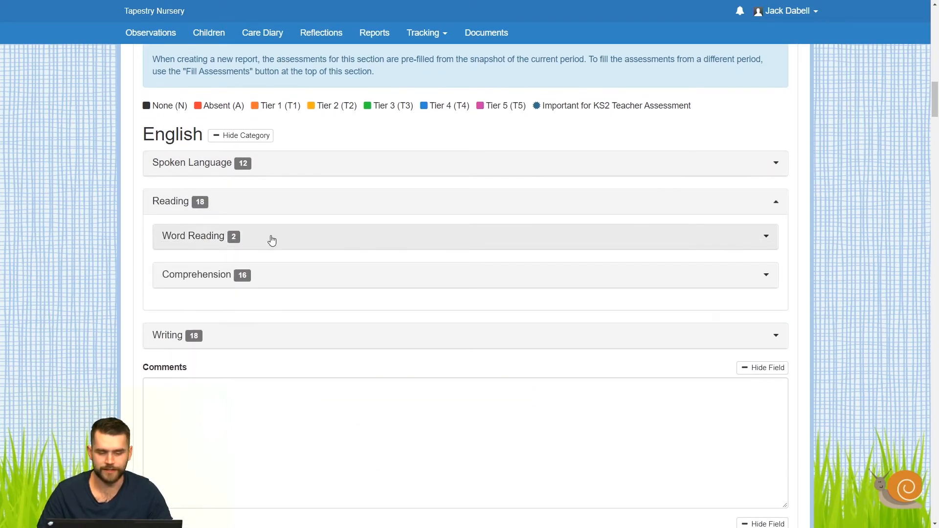
click(271, 239)
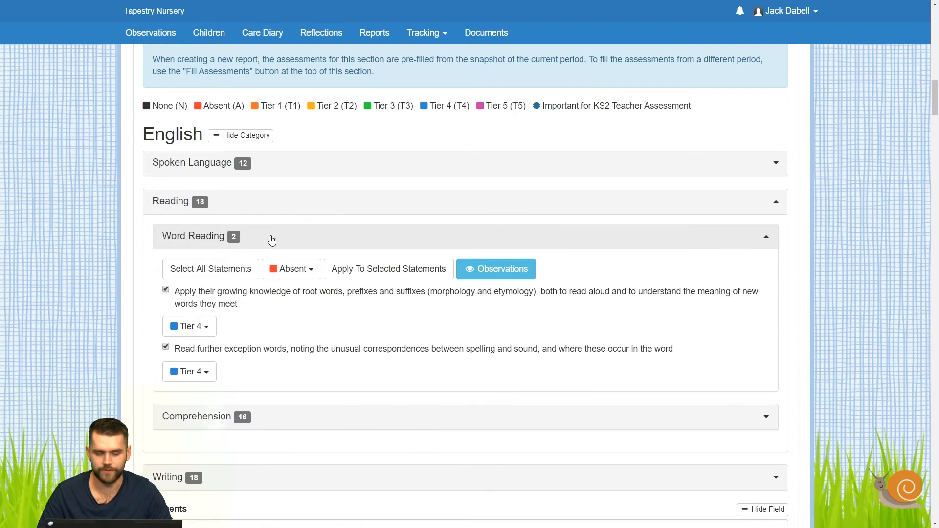
click(272, 239)
click(271, 208)
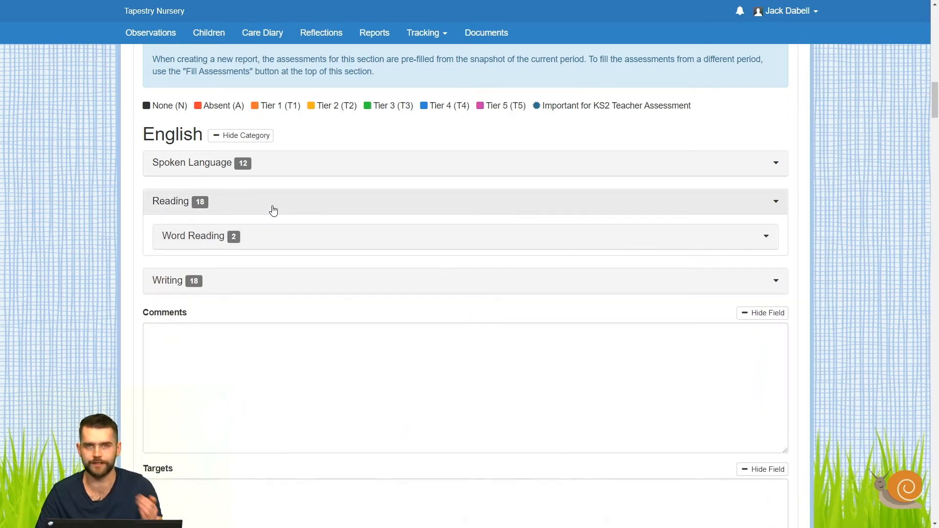
- Look at the empty Comments and Targets fields of the English category without entering any text
scroll(266, 230, down, 1)
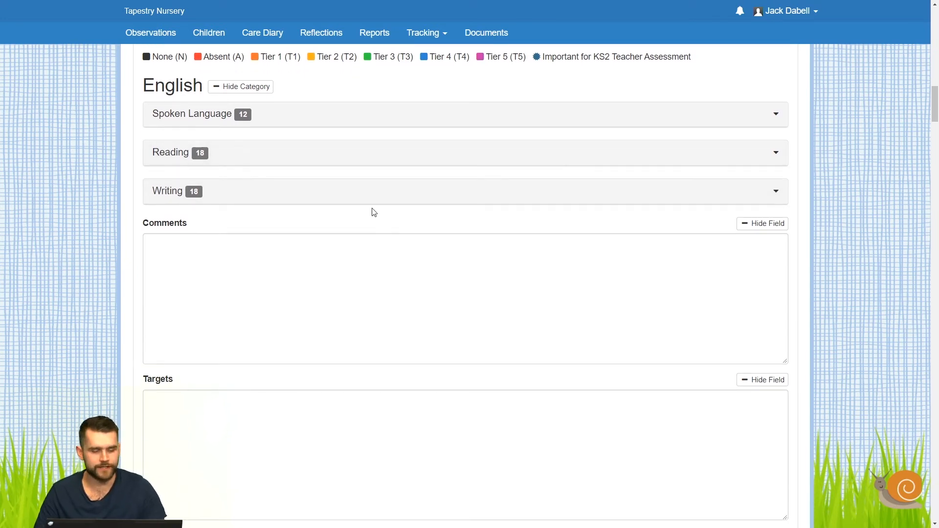
scroll(330, 212, down, 1)
scroll(300, 197, down, 1)
scroll(300, 197, up, 1)
click(328, 203)
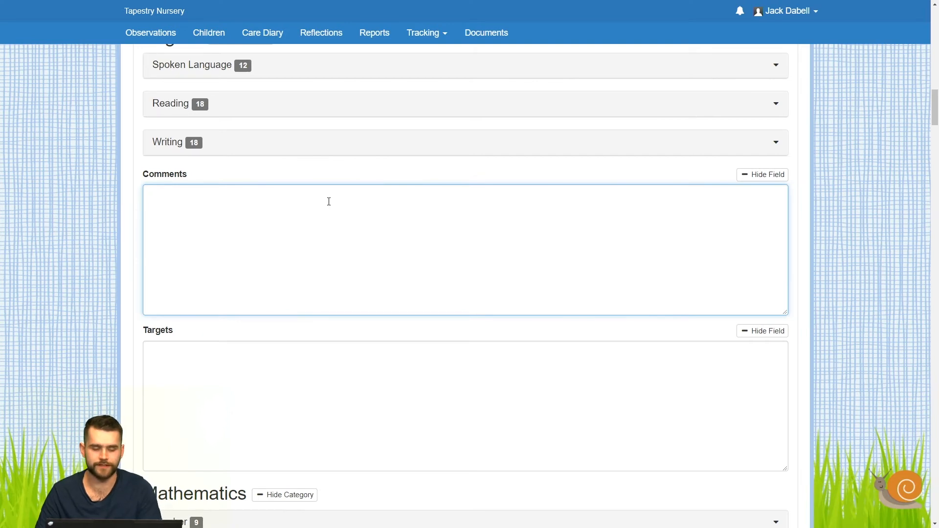
scroll(329, 202, down, 3)
click(342, 240)
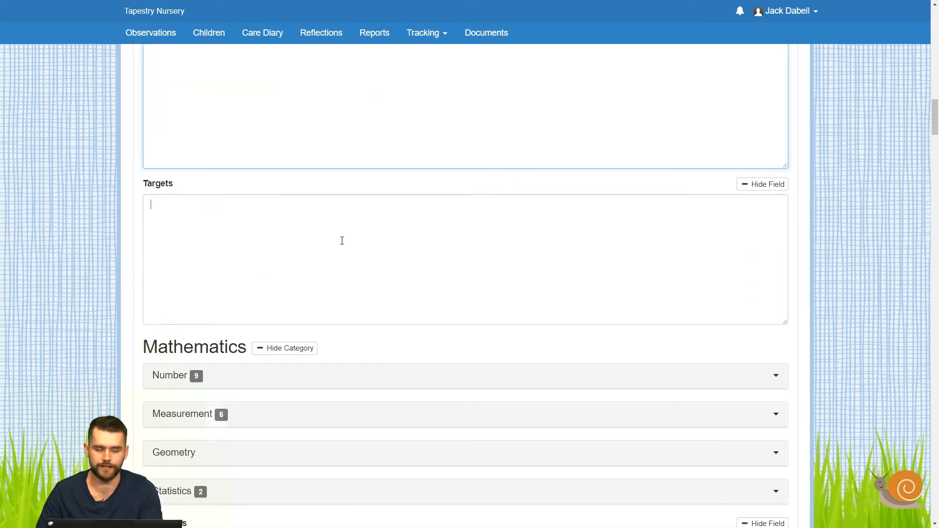
- Hide the whole Mathematics category from the report and show it again
scroll(342, 241, down, 4)
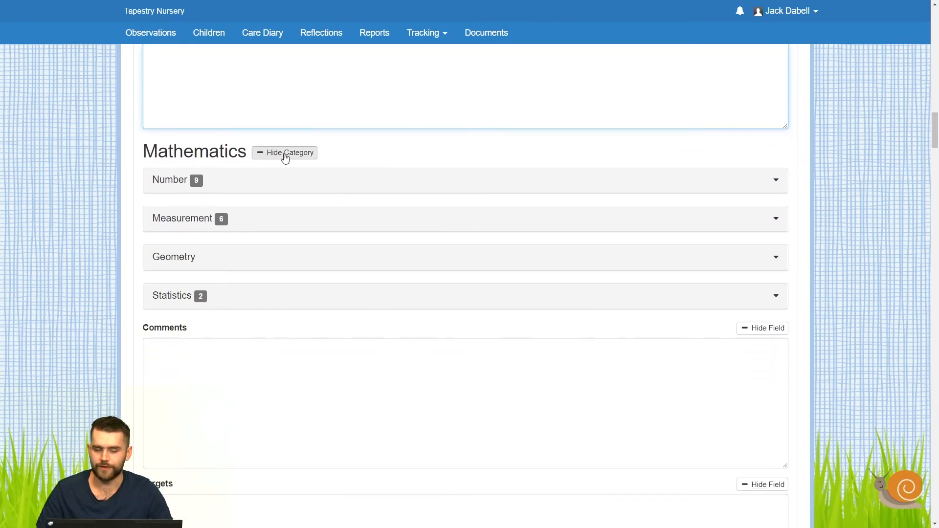
click(285, 154)
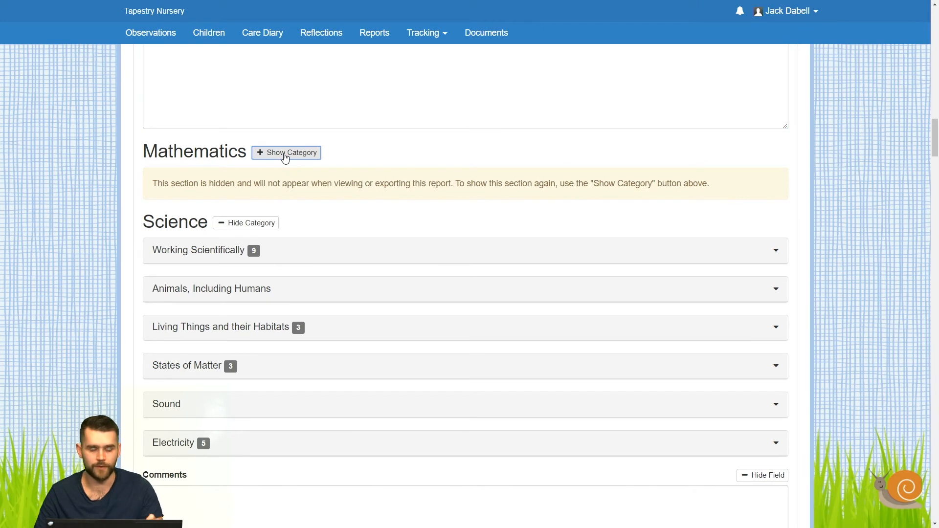
click(285, 154)
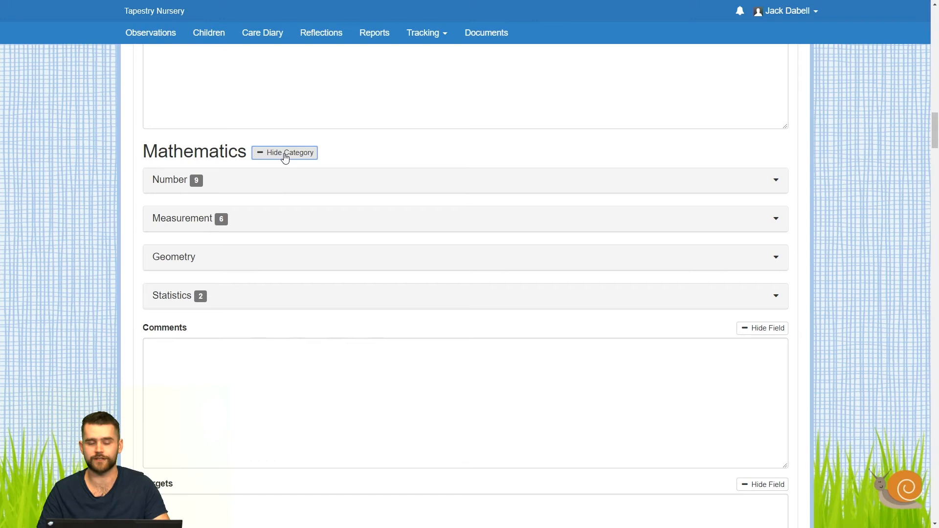
- Review the assessment areas, Comments and Targets of the subject categories from English through Mathematics and Science to Computing
scroll(391, 215, up, 10)
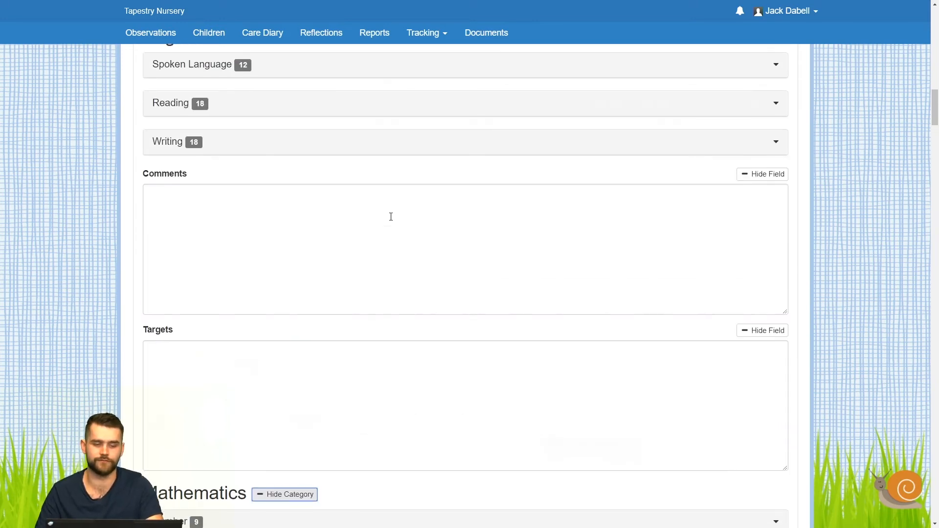
scroll(390, 218, up, 1)
scroll(390, 221, down, 7)
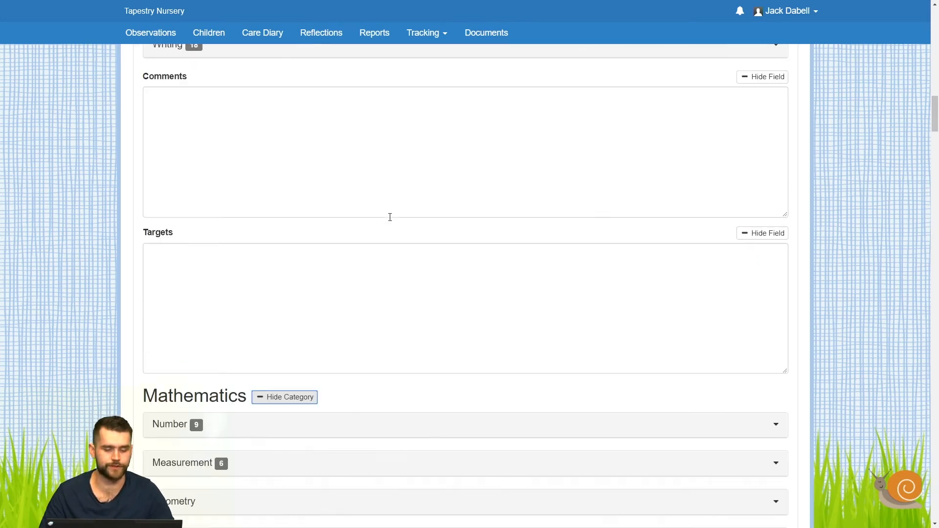
scroll(390, 224, down, 5)
scroll(225, 189, up, 2)
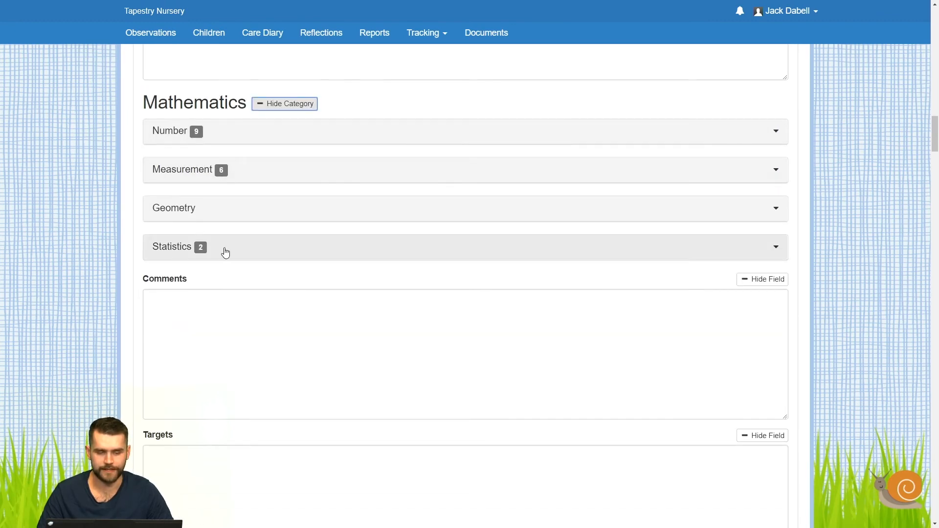
scroll(352, 223, down, 2)
scroll(352, 224, down, 7)
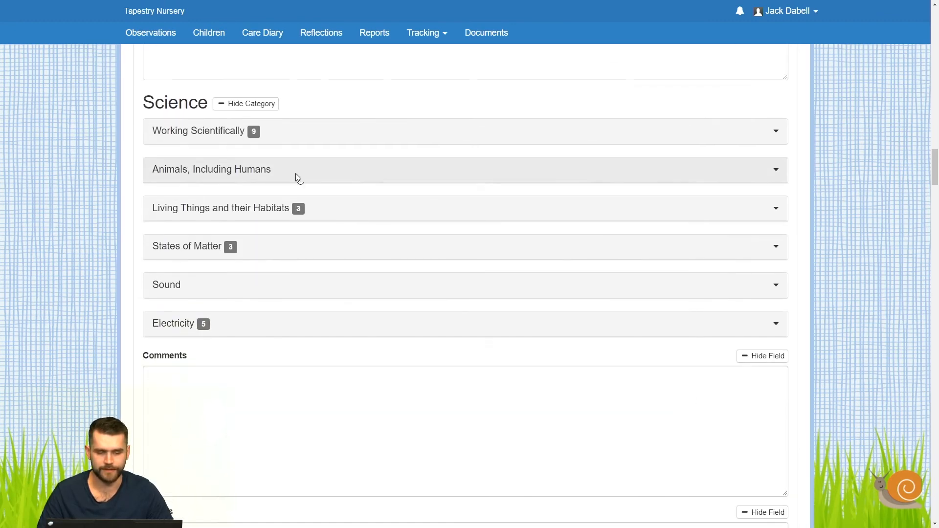
scroll(303, 177, down, 5)
scroll(305, 176, down, 10)
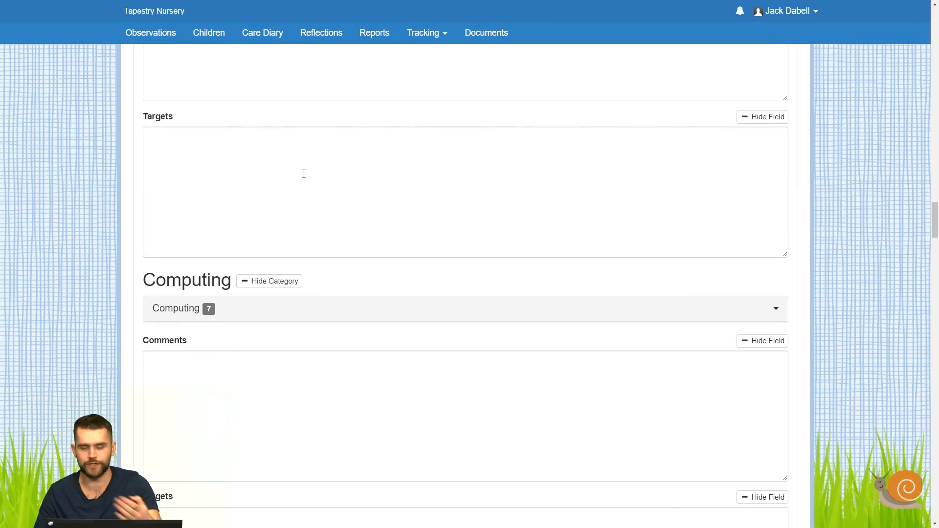
- Review the remaining subject categories from Art and Design through Design and Technology, Geography, Languages, Music and Physical Education to RE
scroll(304, 173, up, 4)
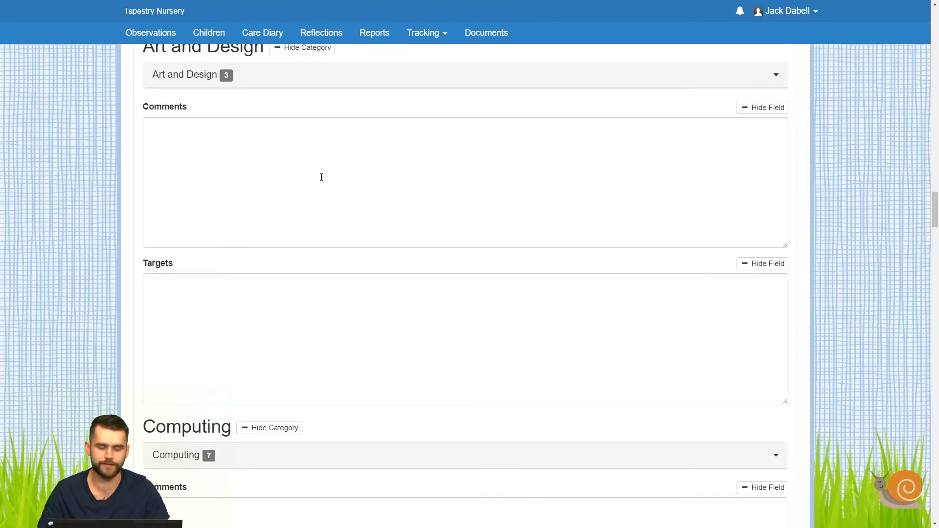
scroll(359, 192, down, 3)
scroll(359, 191, down, 18)
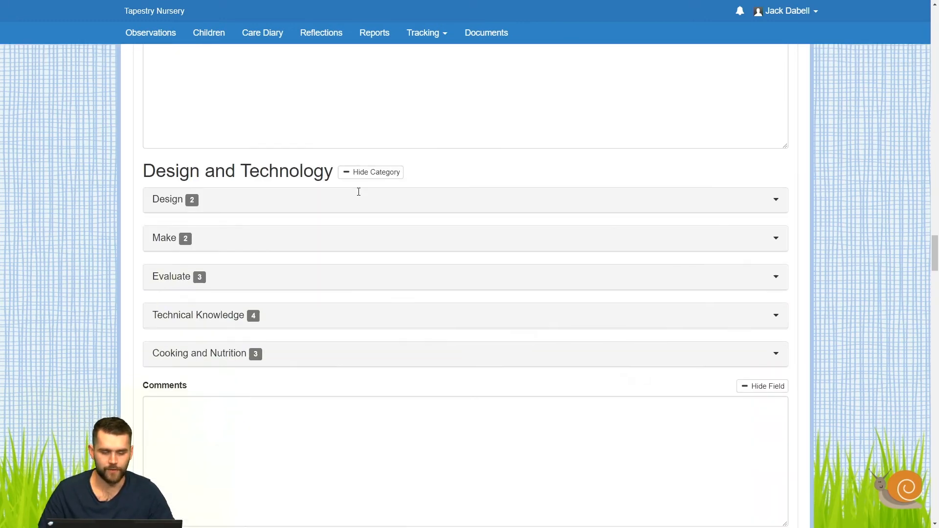
scroll(359, 191, down, 16)
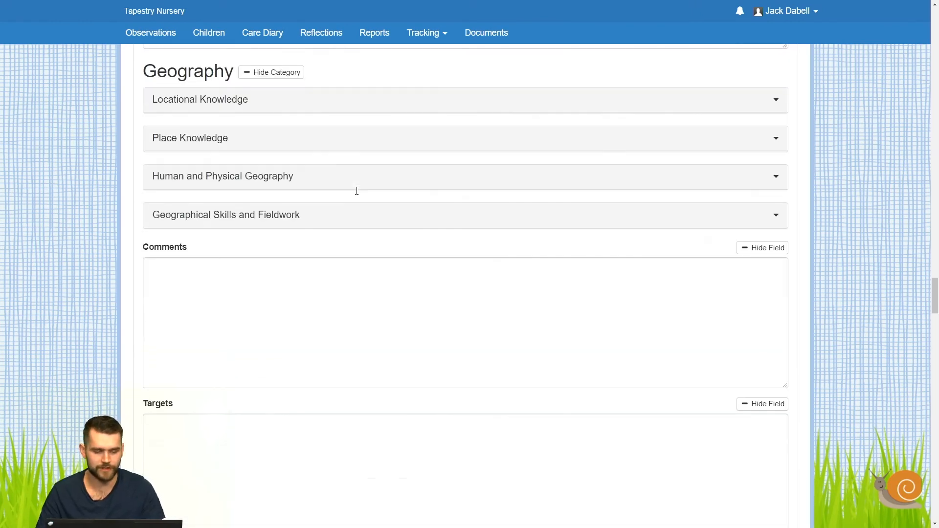
scroll(356, 194, down, 13)
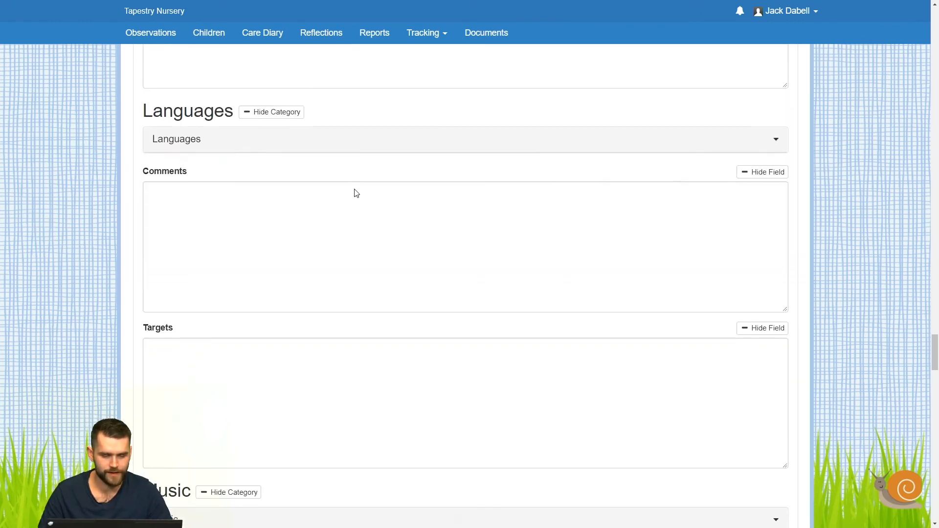
scroll(356, 193, down, 11)
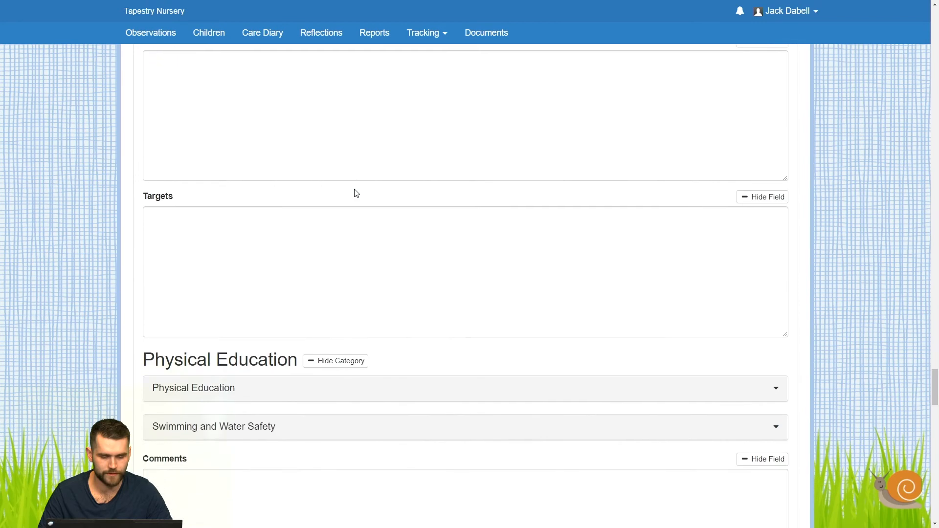
scroll(368, 193, down, 15)
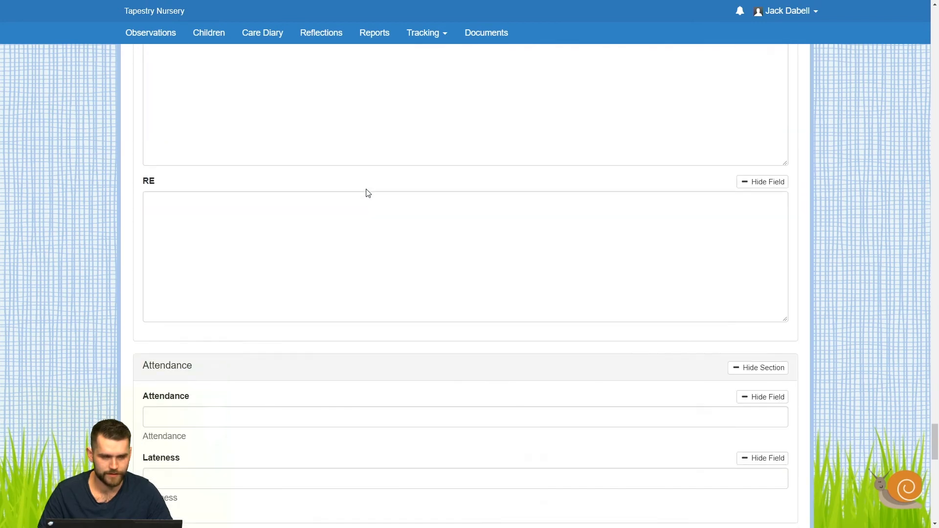
- Fill in the Attendance section with 98% for Attendance and 5% for Lateness
scroll(366, 193, down, 1)
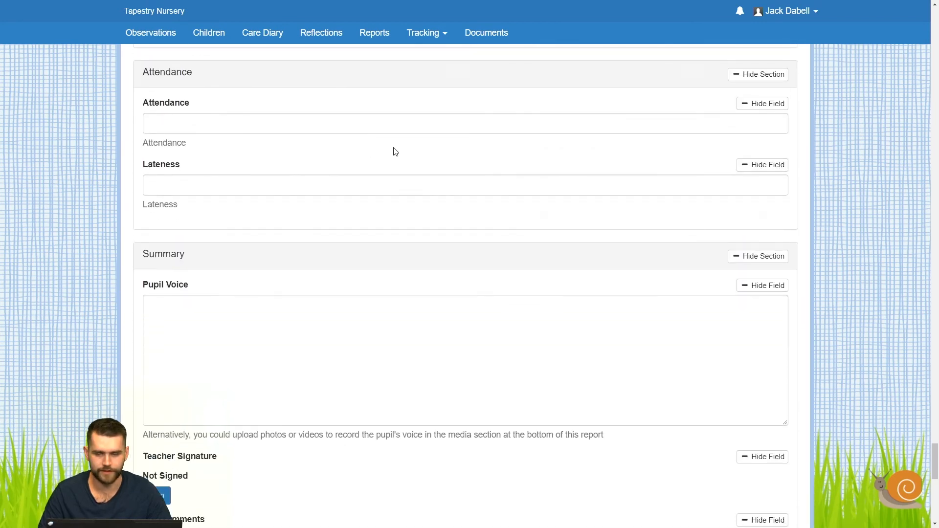
click(257, 120)
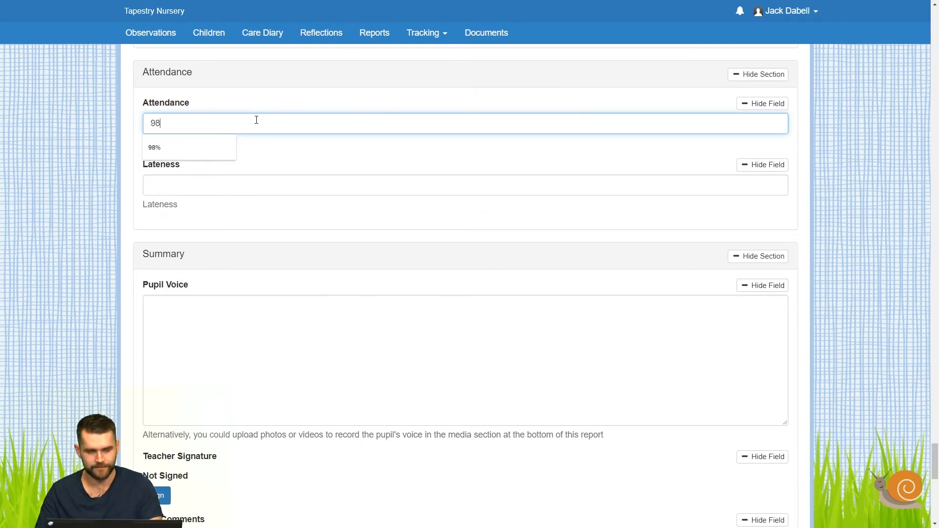
text(98%)
click(242, 181)
text(5%)
click(307, 217)
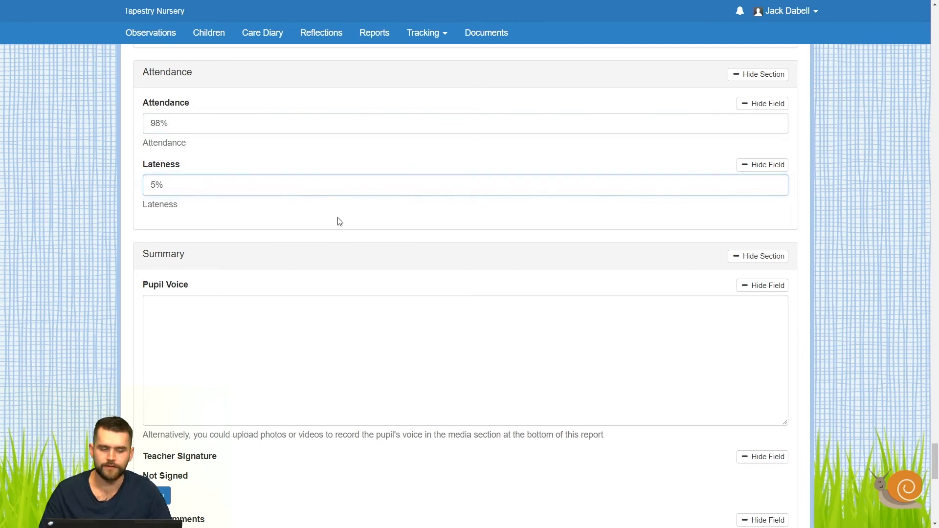
- Add a hand-drawn digital signature to the Teacher Signature field of the Summary section, keeping the pre-filled signee name
scroll(434, 243, down, 2)
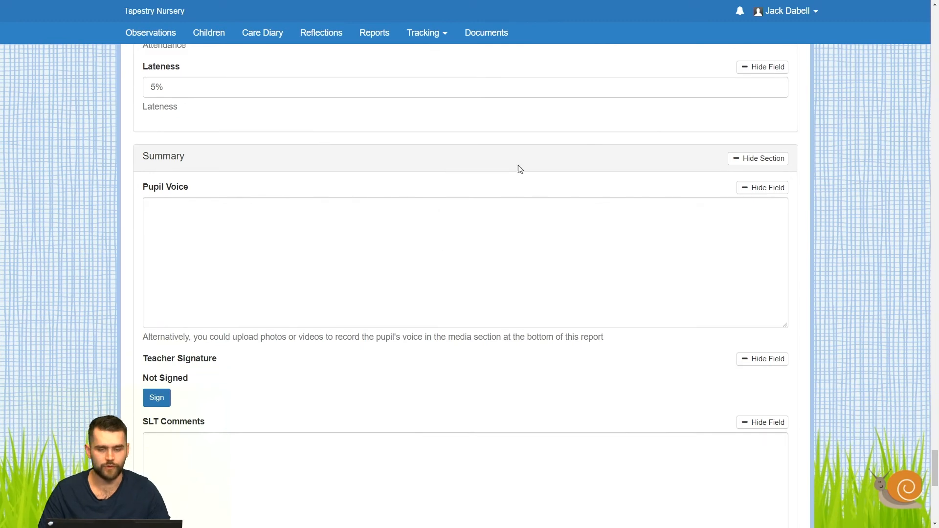
scroll(555, 174, up, 2)
scroll(493, 191, down, 2)
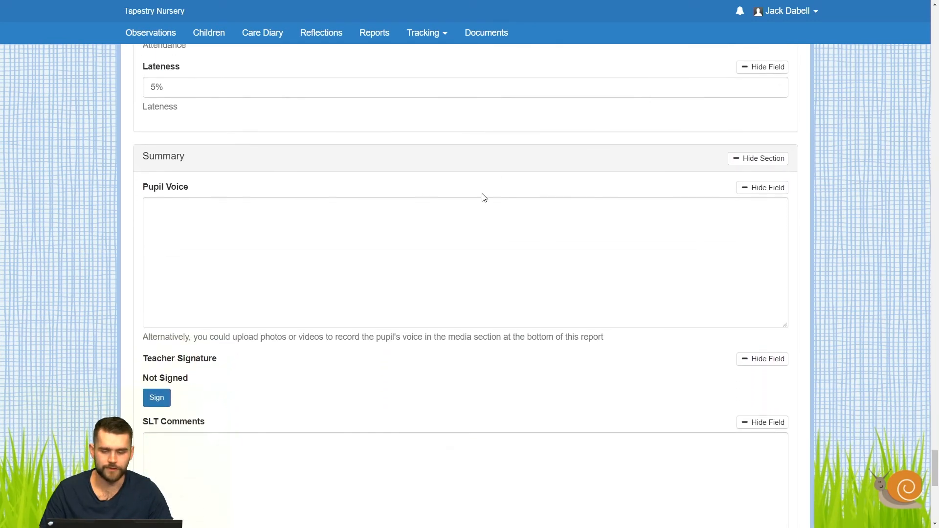
scroll(482, 195, down, 1)
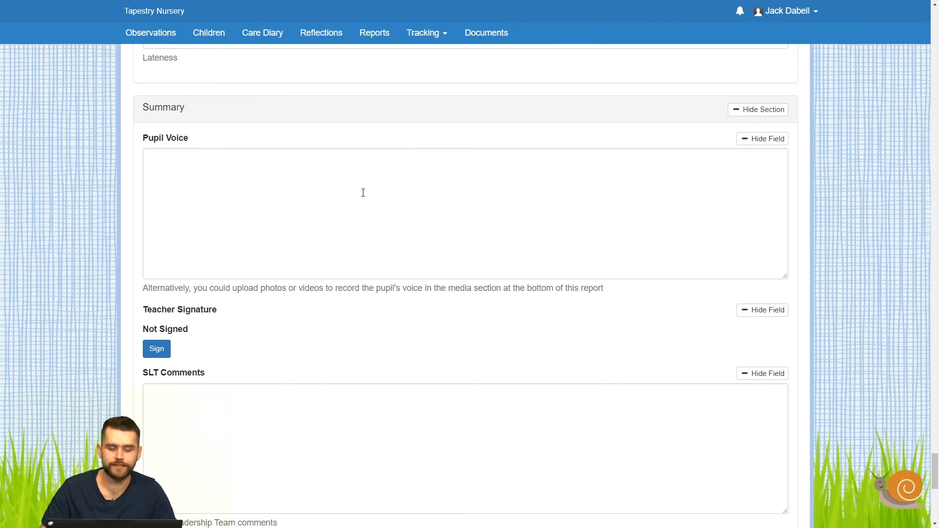
scroll(363, 192, down, 1)
scroll(300, 248, down, 2)
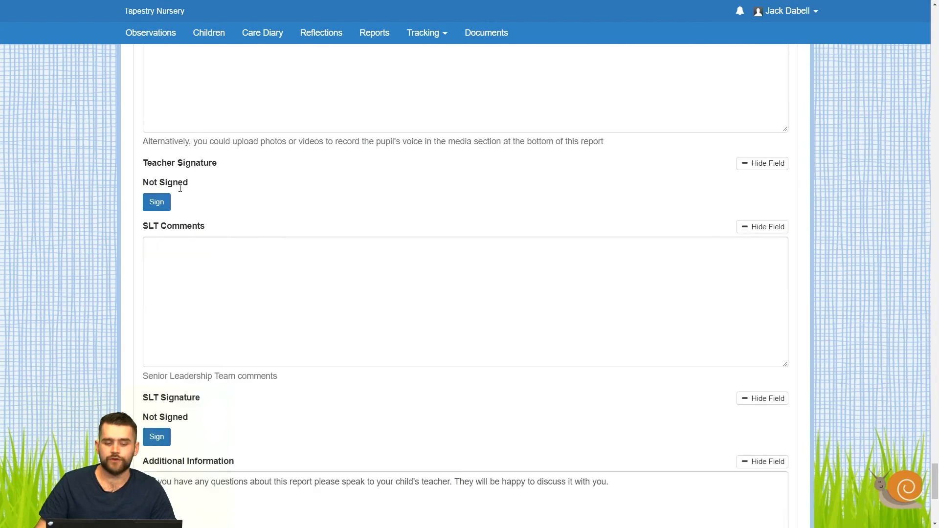
click(153, 203)
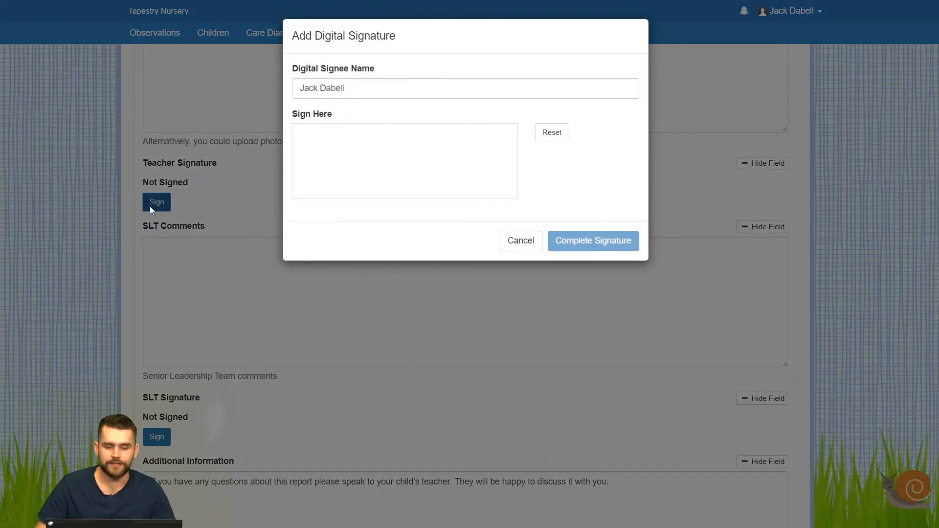
mouse_move(342, 140)
mouse_down()
mouse_move(306, 164)
mouse_move(327, 190)
mouse_move(343, 168)
mouse_move(468, 172)
mouse_up()
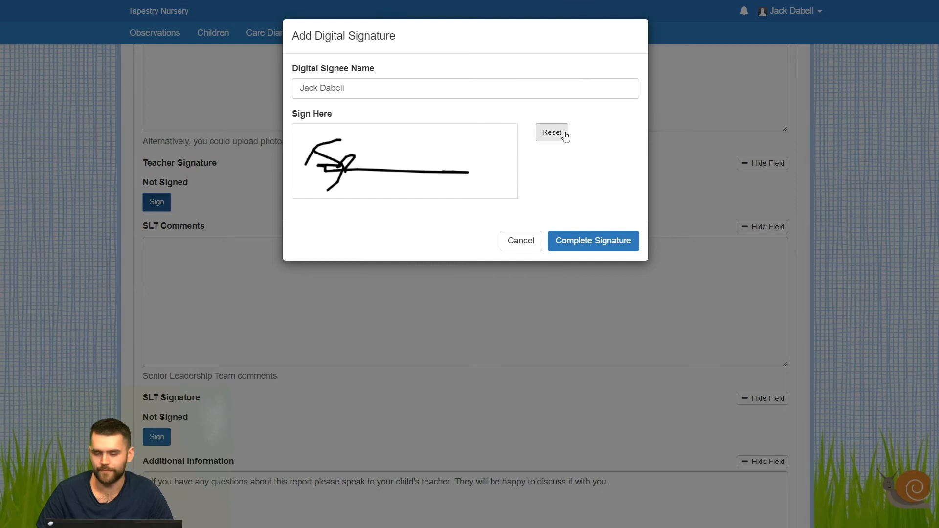
click(569, 244)
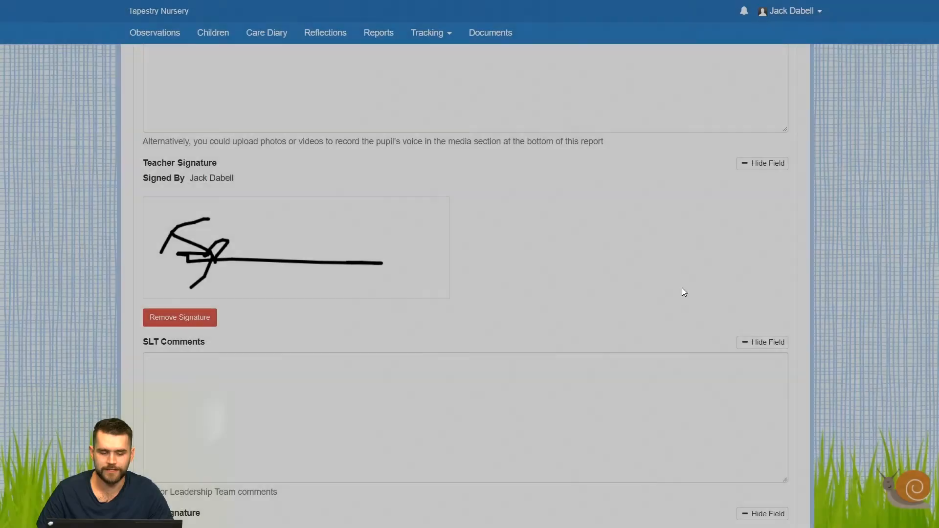
- Look over the SLT Comments, SLT Signature, Additional Information and Media areas, and save the report as a draft
scroll(588, 257, down, 2)
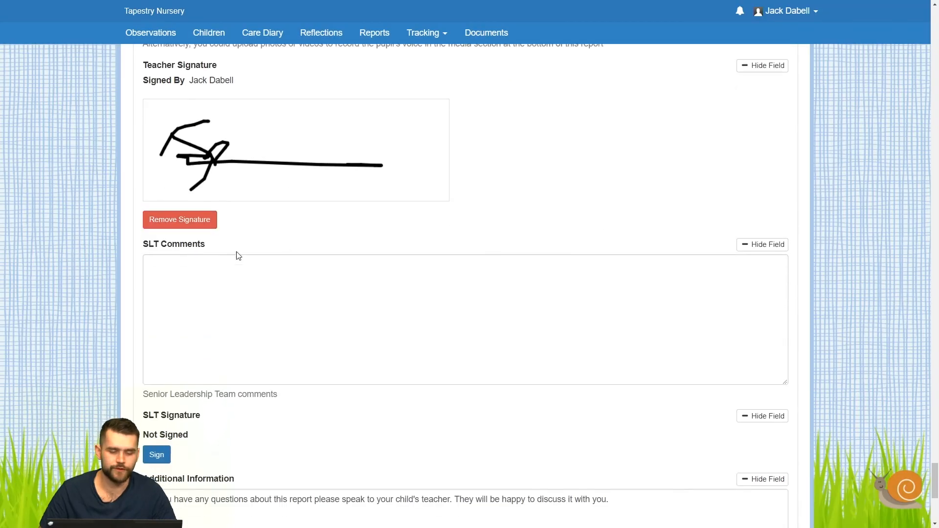
scroll(563, 176, down, 1)
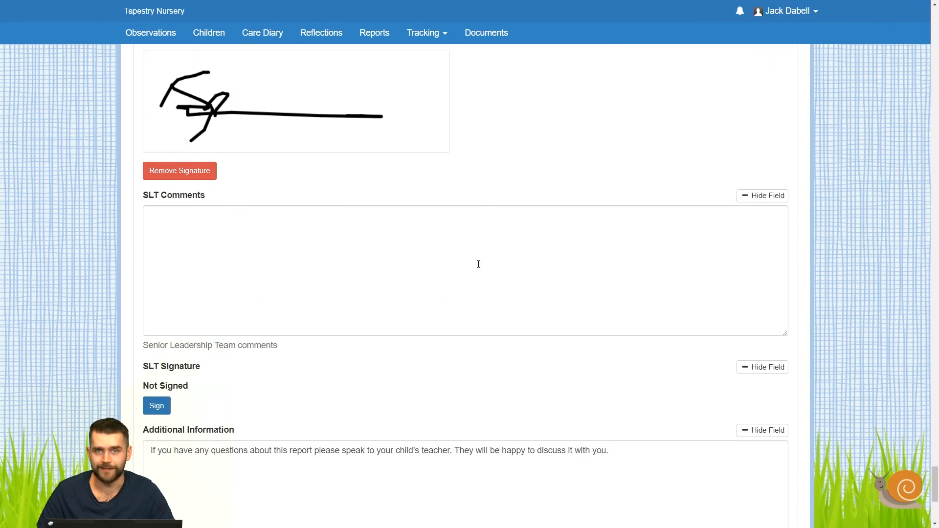
scroll(401, 274, down, 3)
scroll(176, 269, up, 2)
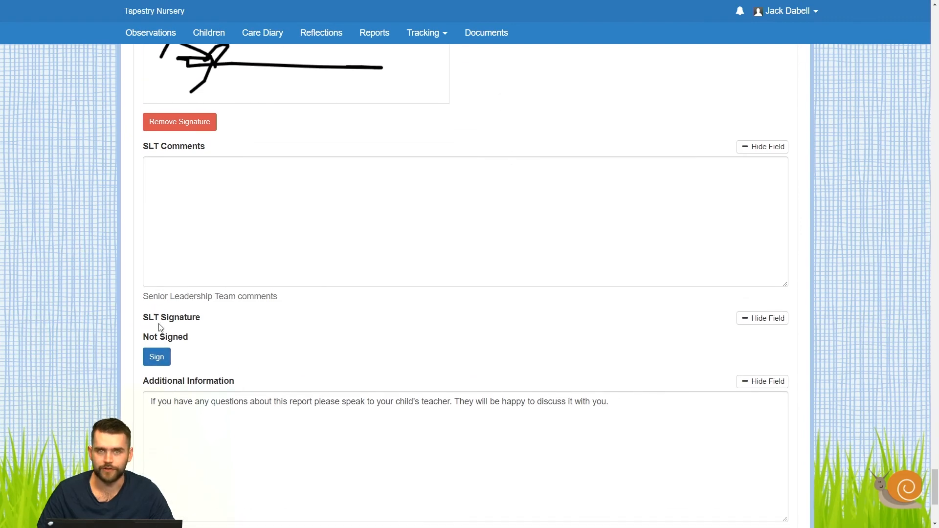
scroll(426, 279, down, 4)
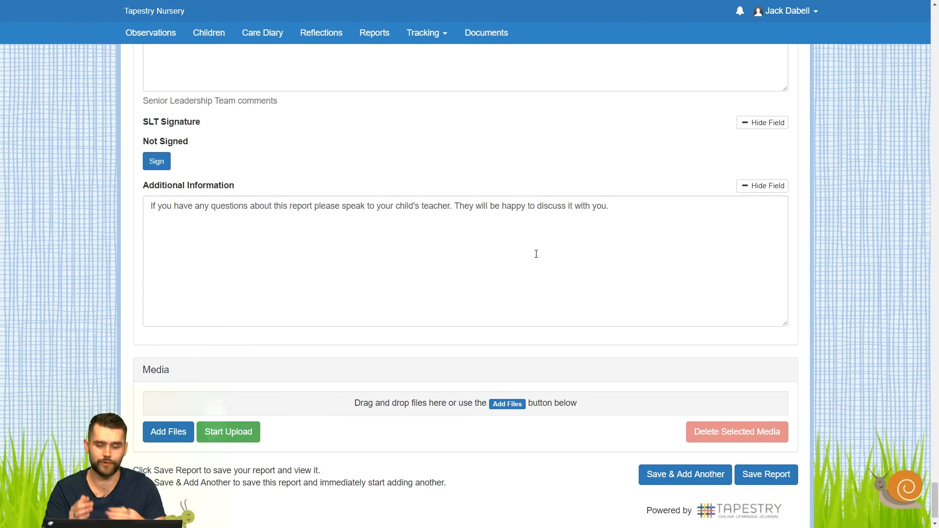
scroll(548, 166, down, 1)
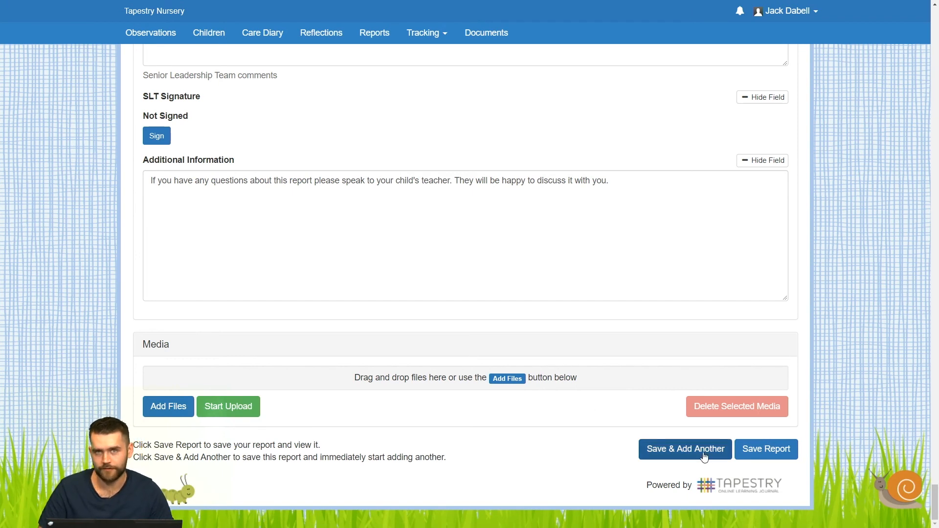
click(759, 455)
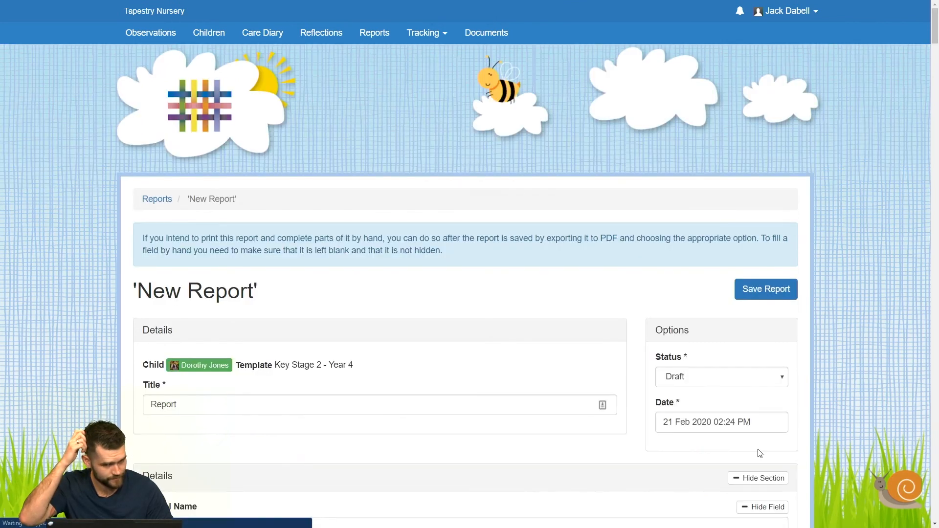
- Review the saved draft report from its details and assessed statements through to Attendance, the teacher signature and Comments, and return to its beginning
scroll(523, 383, down, 2)
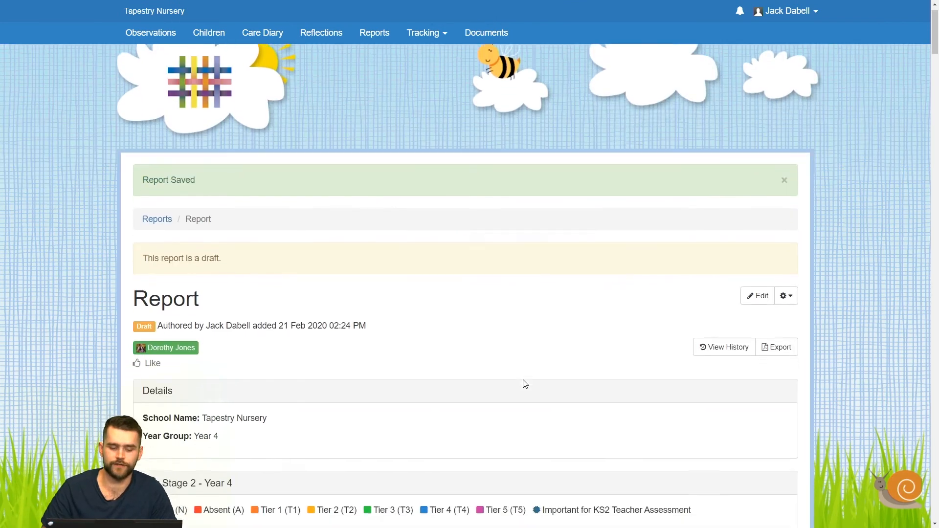
scroll(526, 385, down, 3)
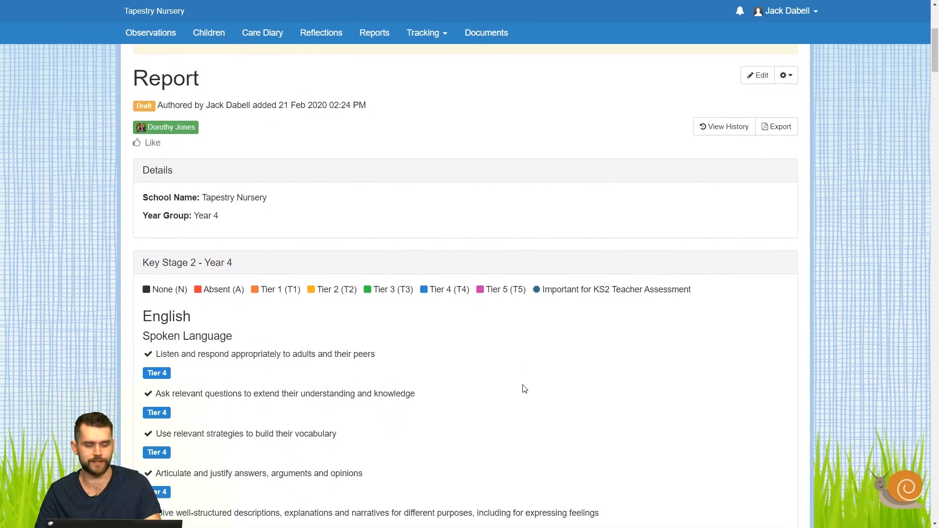
scroll(524, 389, up, 1)
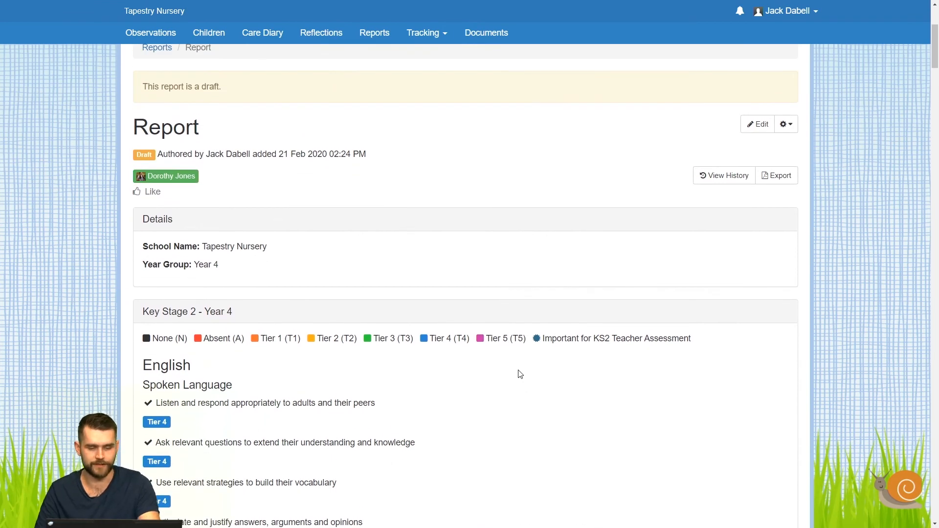
scroll(489, 283, down, 8)
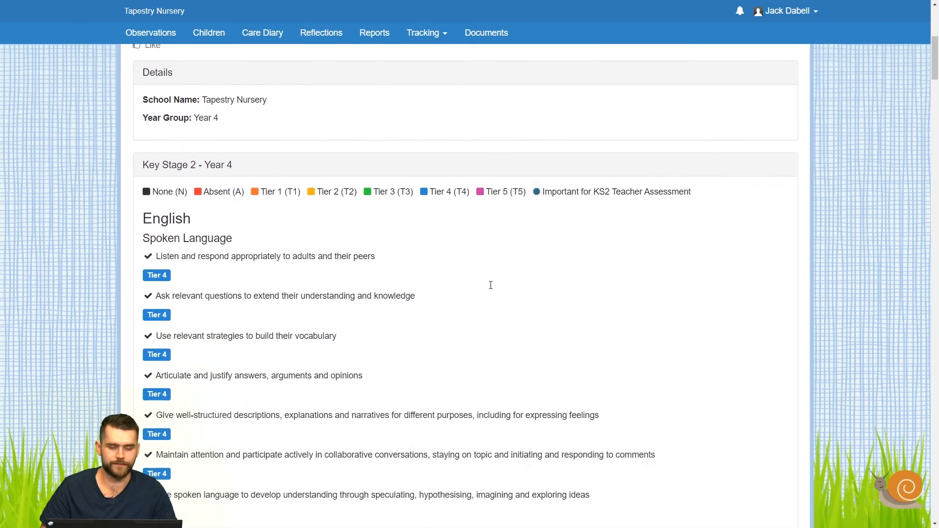
scroll(491, 285, down, 20)
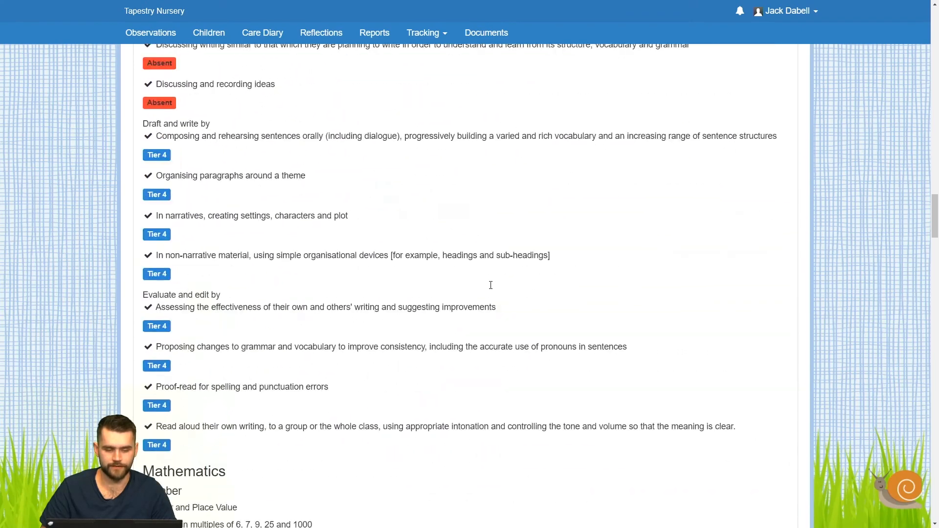
scroll(491, 285, down, 20)
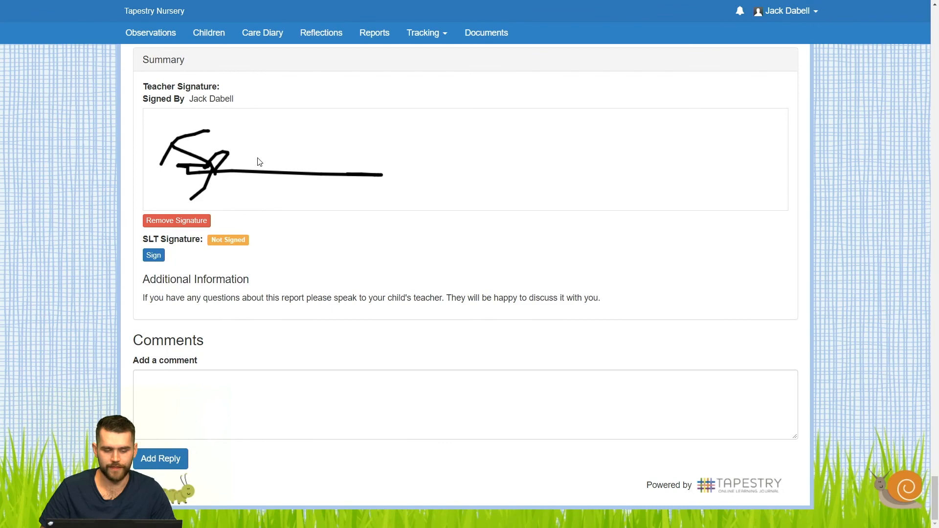
scroll(512, 218, up, 4)
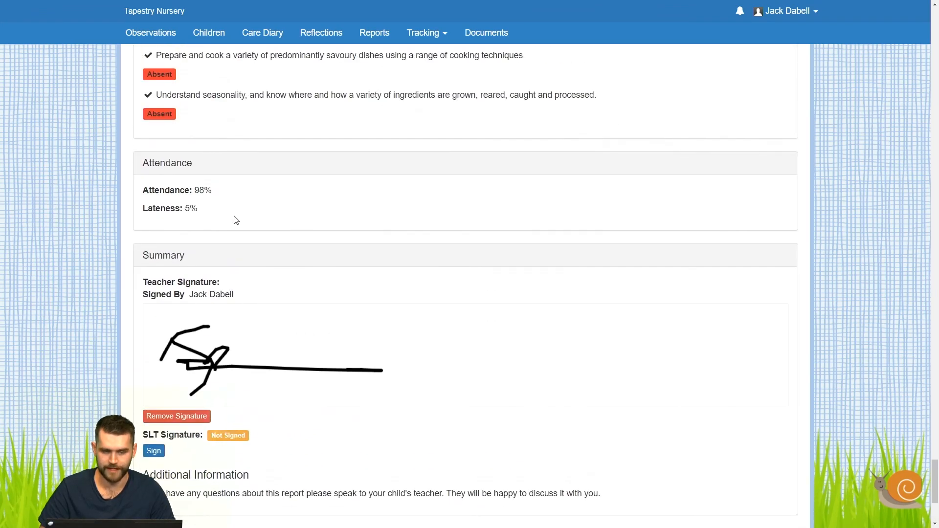
scroll(492, 220, down, 4)
scroll(586, 256, up, 20)
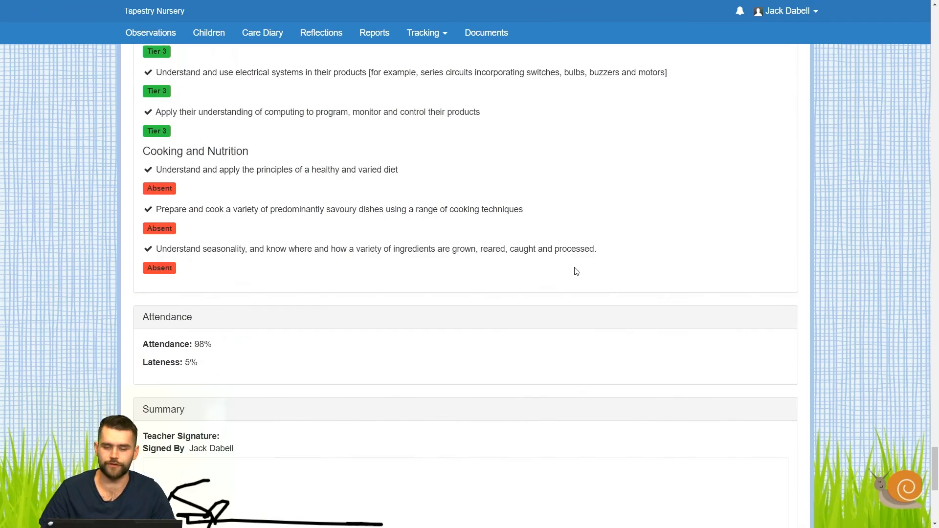
scroll(541, 283, down, 3)
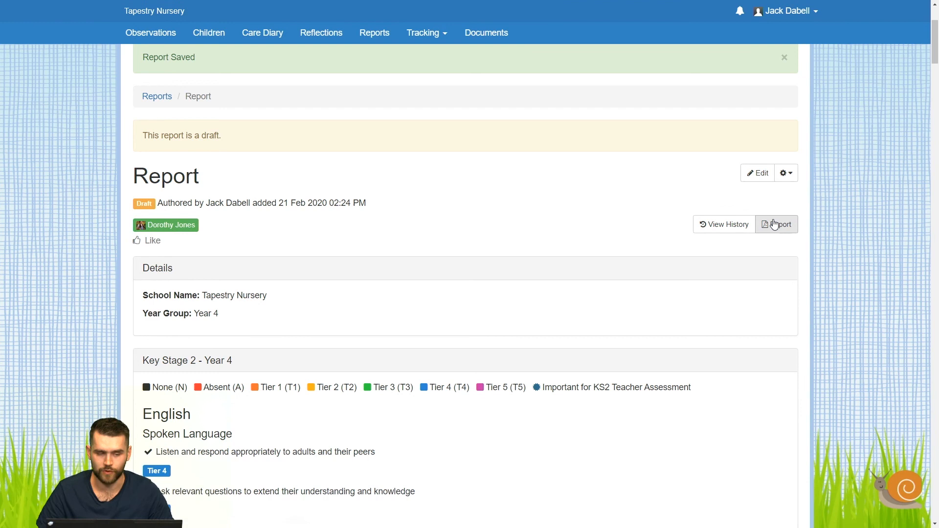
scroll(553, 204, up, 3)
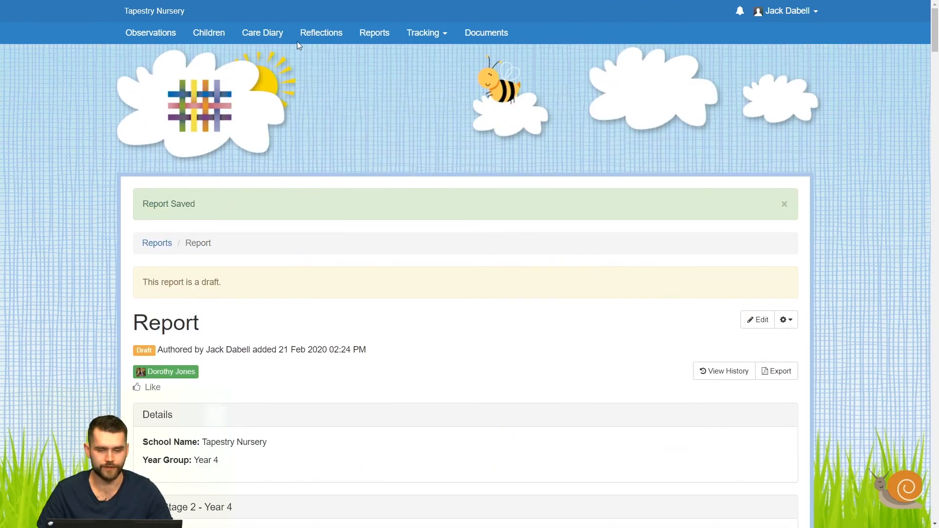